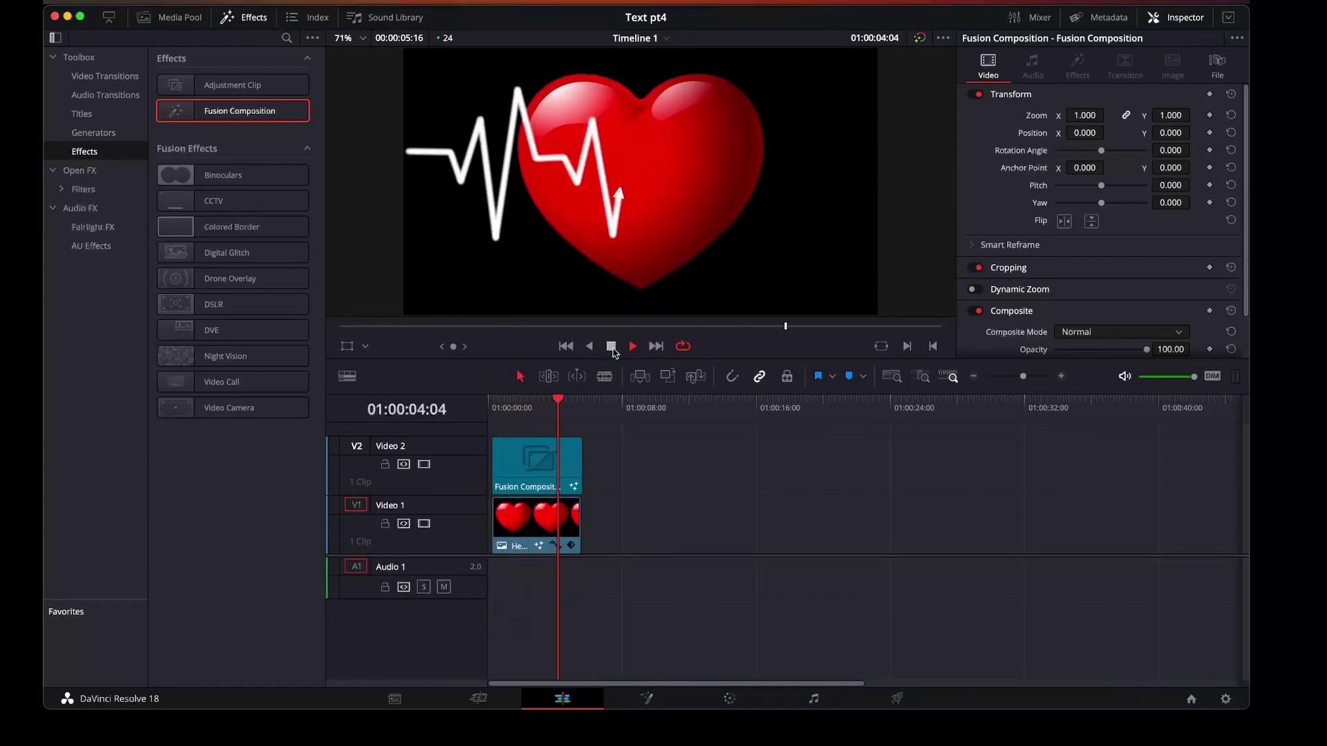
# Stop timeline playback and open the Fusion Composition clip on the Fusion page
pyautogui.click(613, 349)
pyautogui.hotkey('shift', '5')
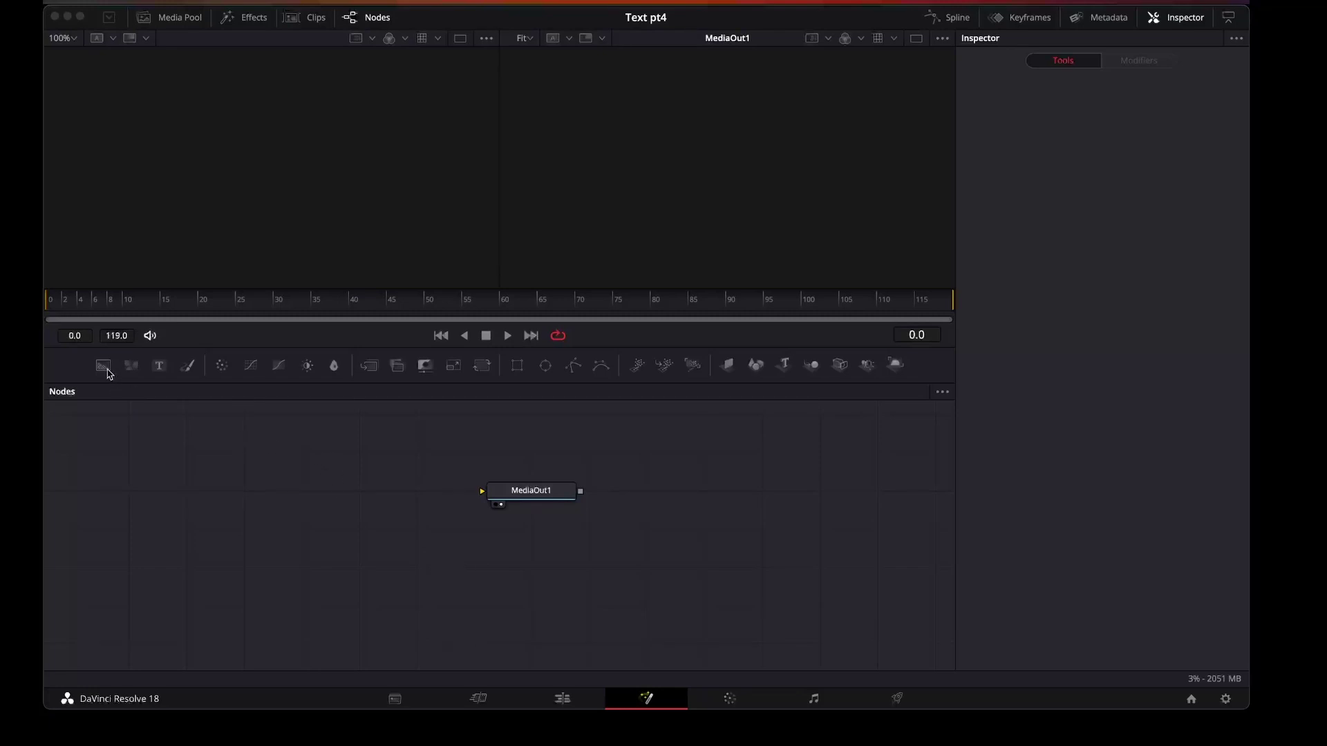
# Add a Background node with Alpha 0 and a Paint node, wired Background1 → Paint1 → MediaOut1
pyautogui.moveTo(105, 367); pyautogui.dragTo(158, 508)
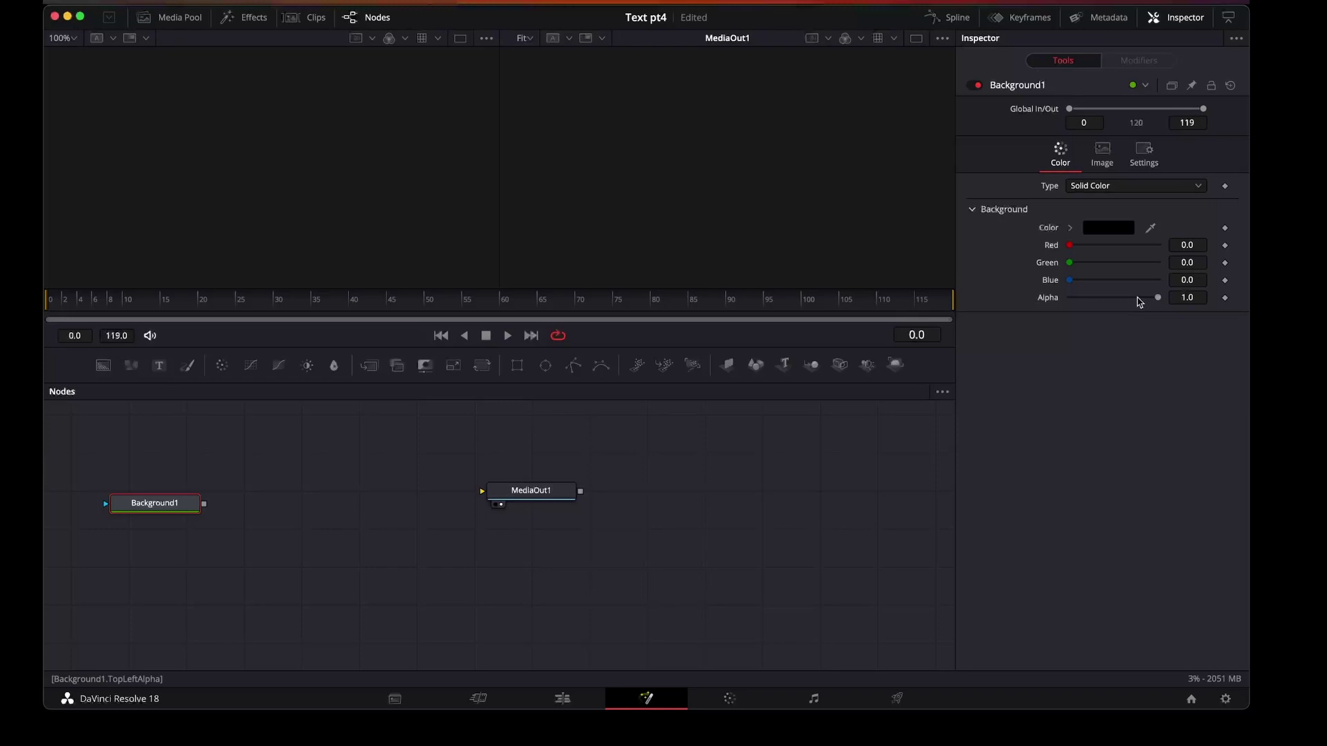
pyautogui.moveTo(1159, 302); pyautogui.dragTo(1071, 303)
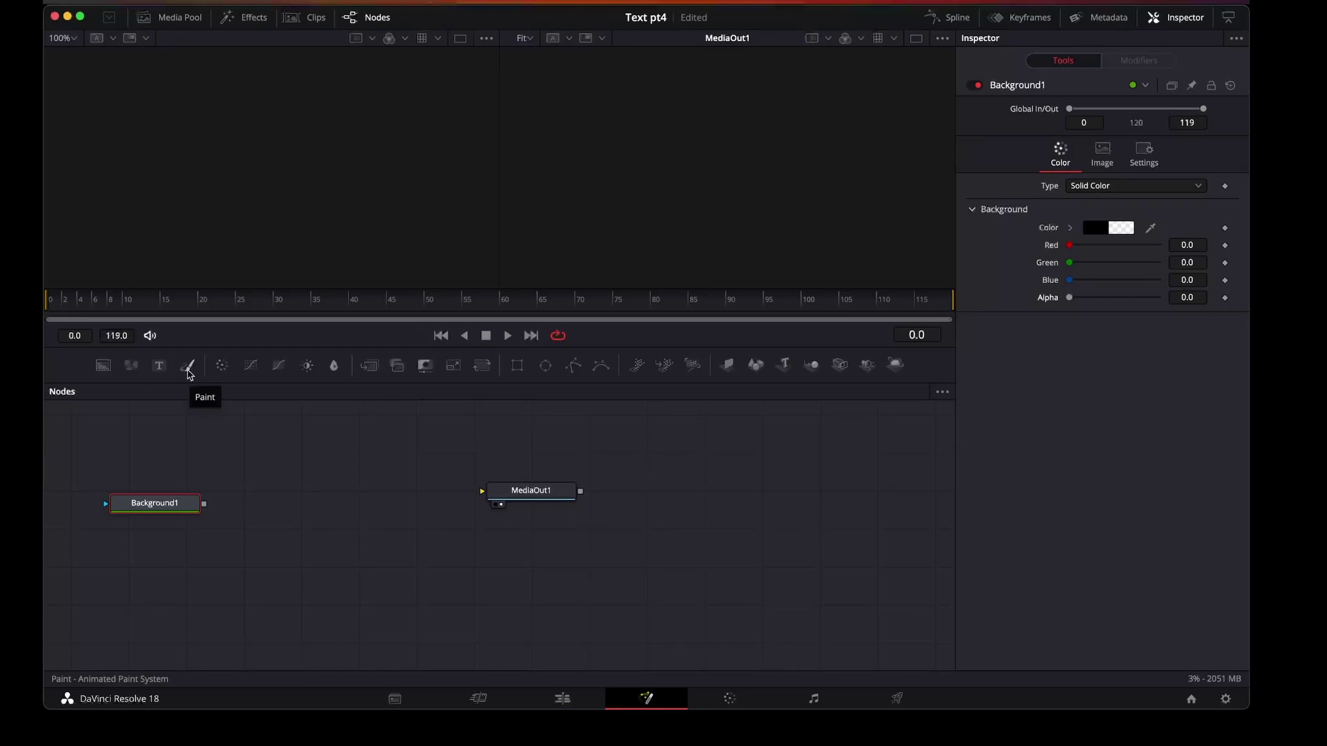
pyautogui.moveTo(185, 365); pyautogui.dragTo(311, 502)
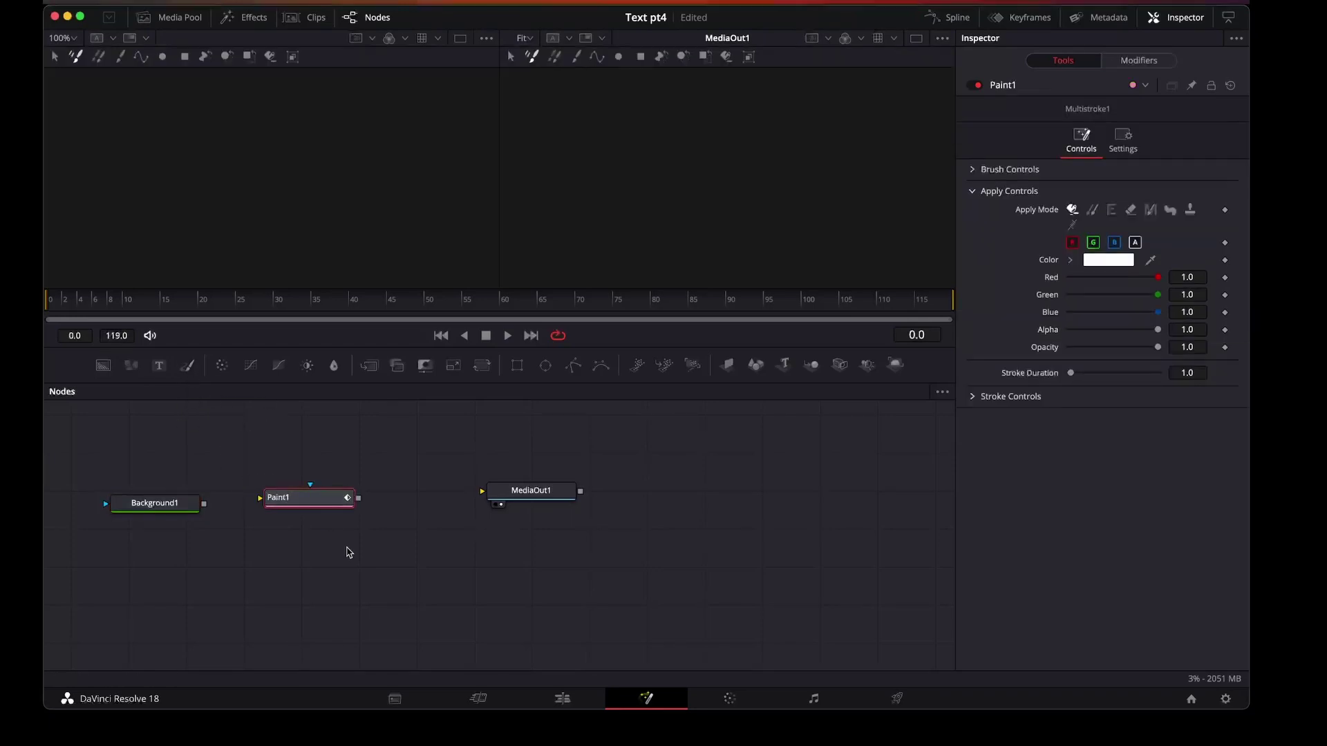
pyautogui.moveTo(204, 504); pyautogui.dragTo(262, 498)
pyautogui.moveTo(357, 499); pyautogui.dragTo(483, 495)
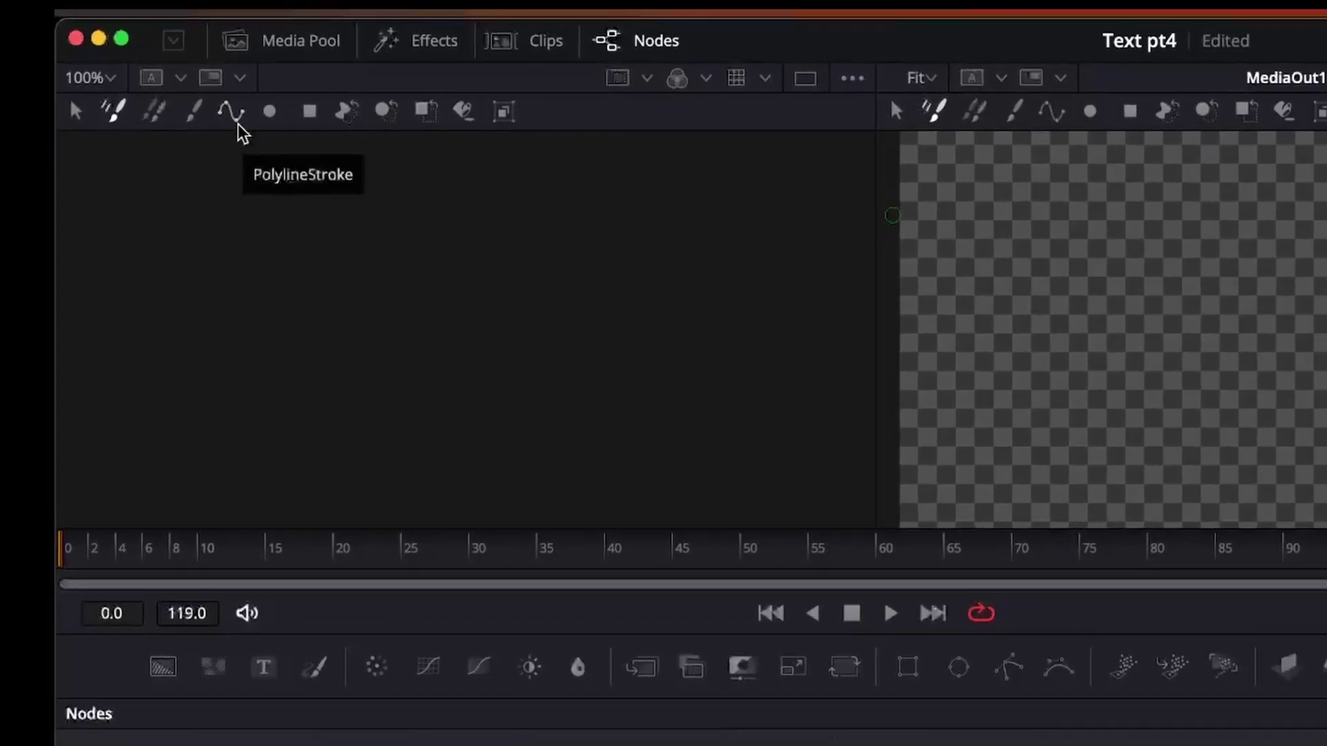
# Draw a six-point zigzag PolylineStroke on the frame's left, play it back, then return to frame 0
pyautogui.click(253, 119)
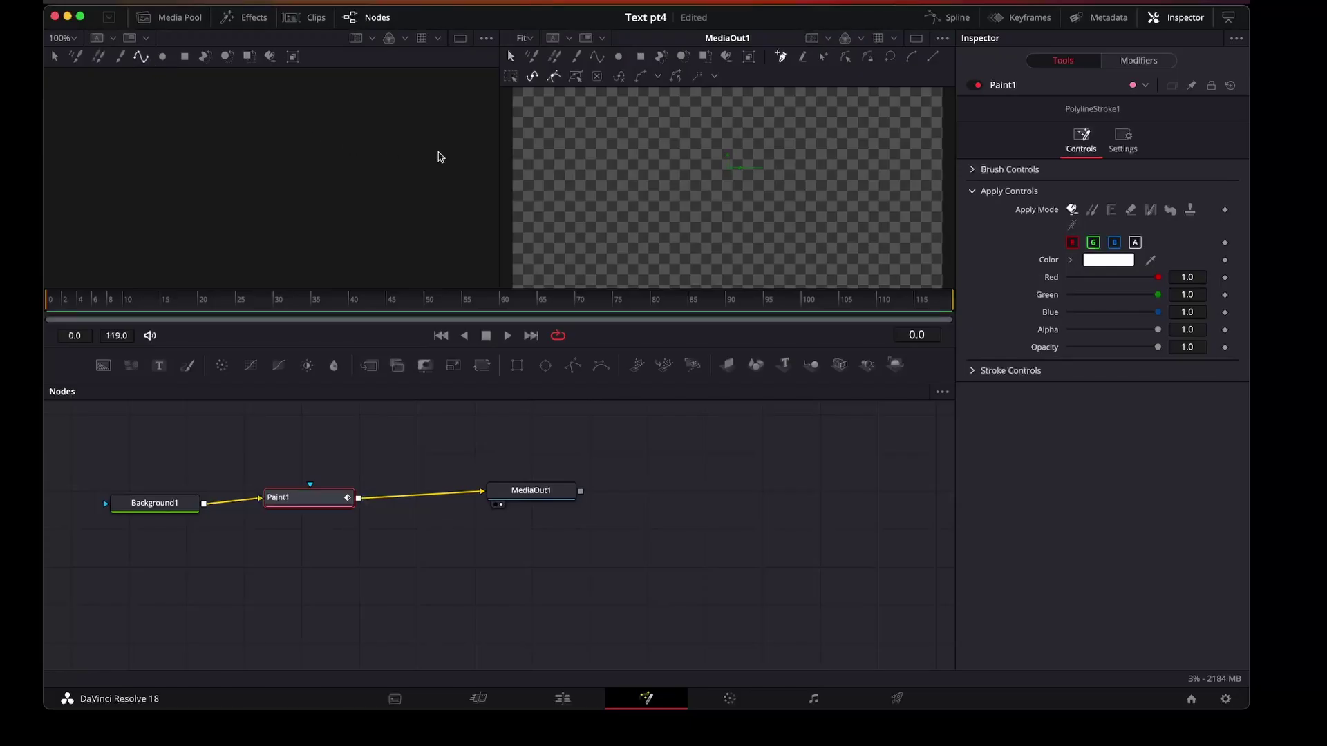
pyautogui.click(515, 171)
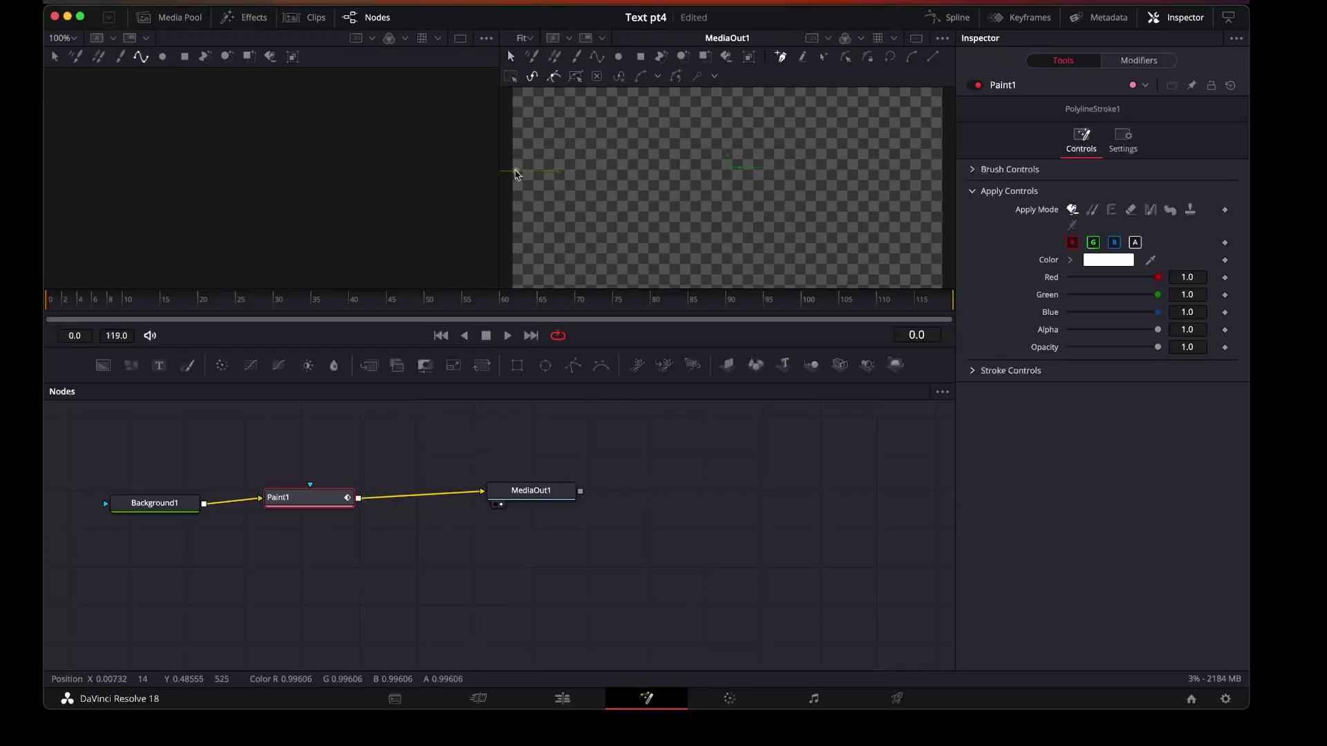
pyautogui.click(560, 173)
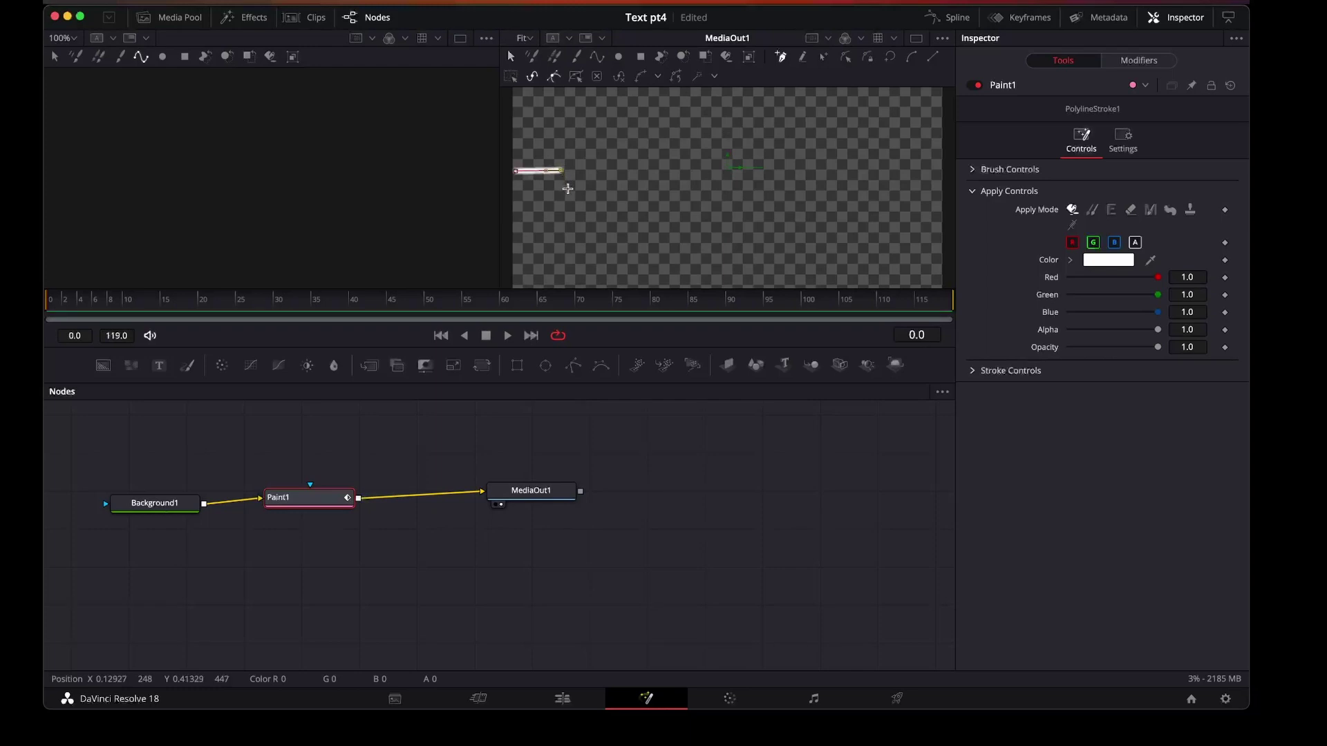
pyautogui.click(573, 198)
pyautogui.click(597, 128)
pyautogui.click(616, 253)
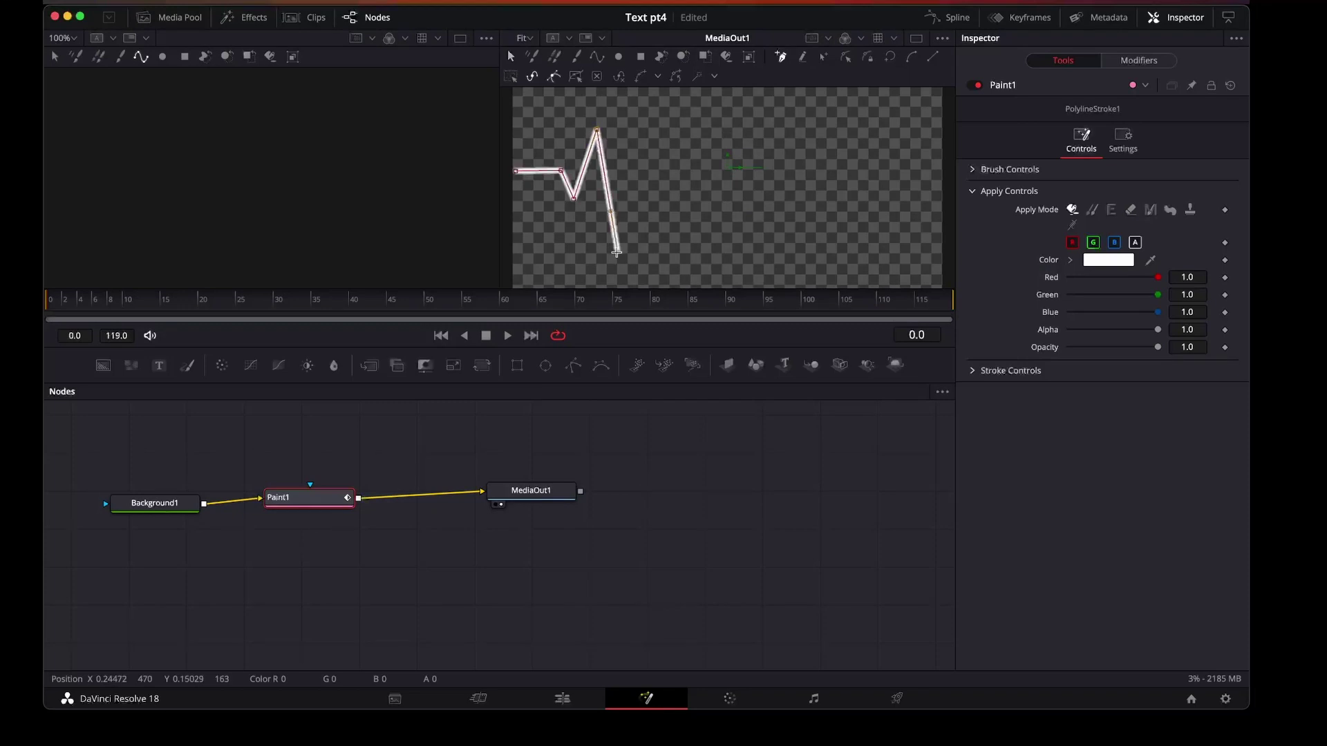
pyautogui.click(647, 175)
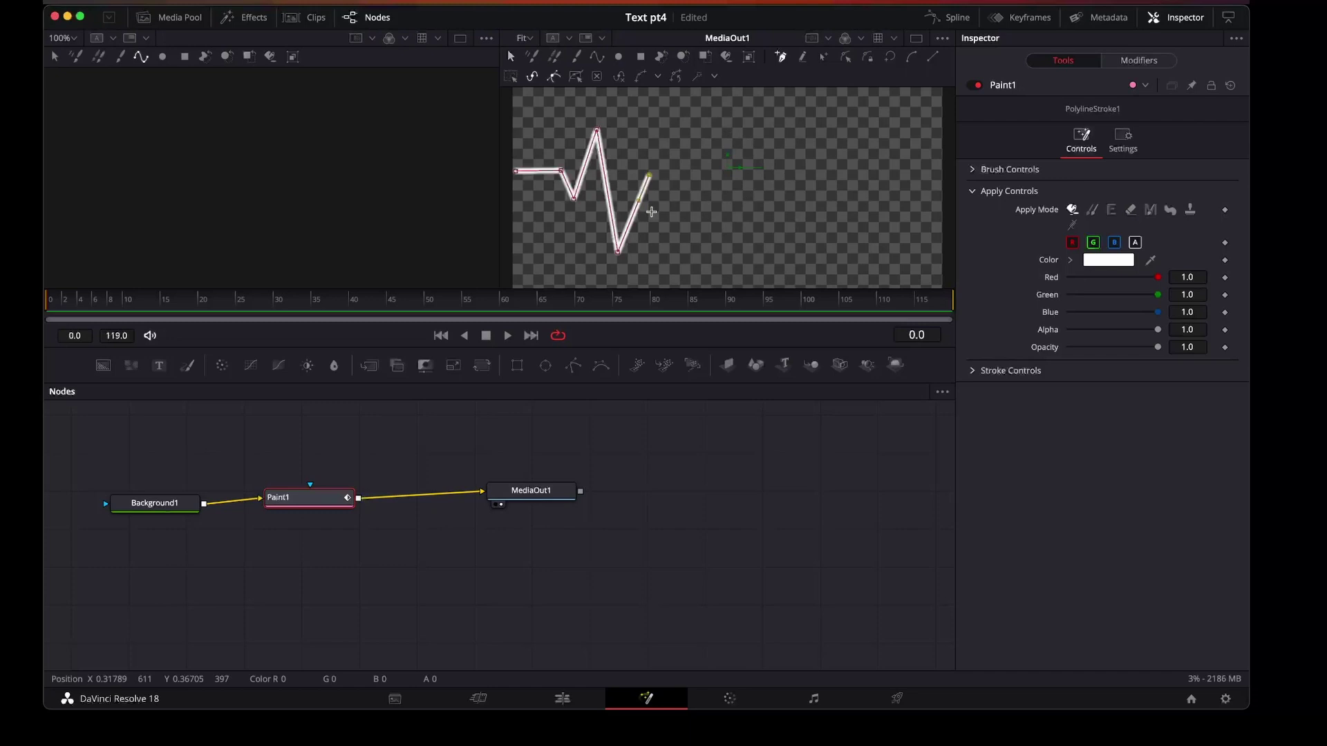
pyautogui.click(508, 336)
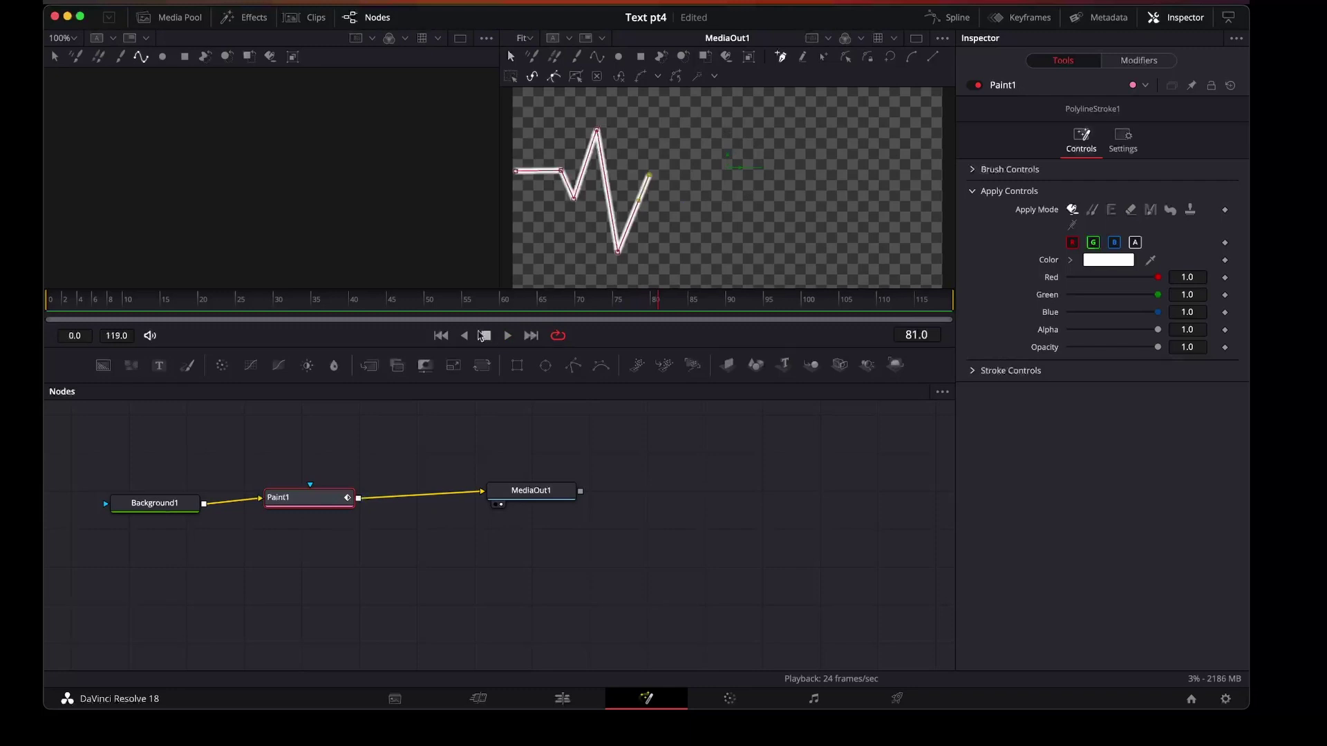
pyautogui.click(53, 307)
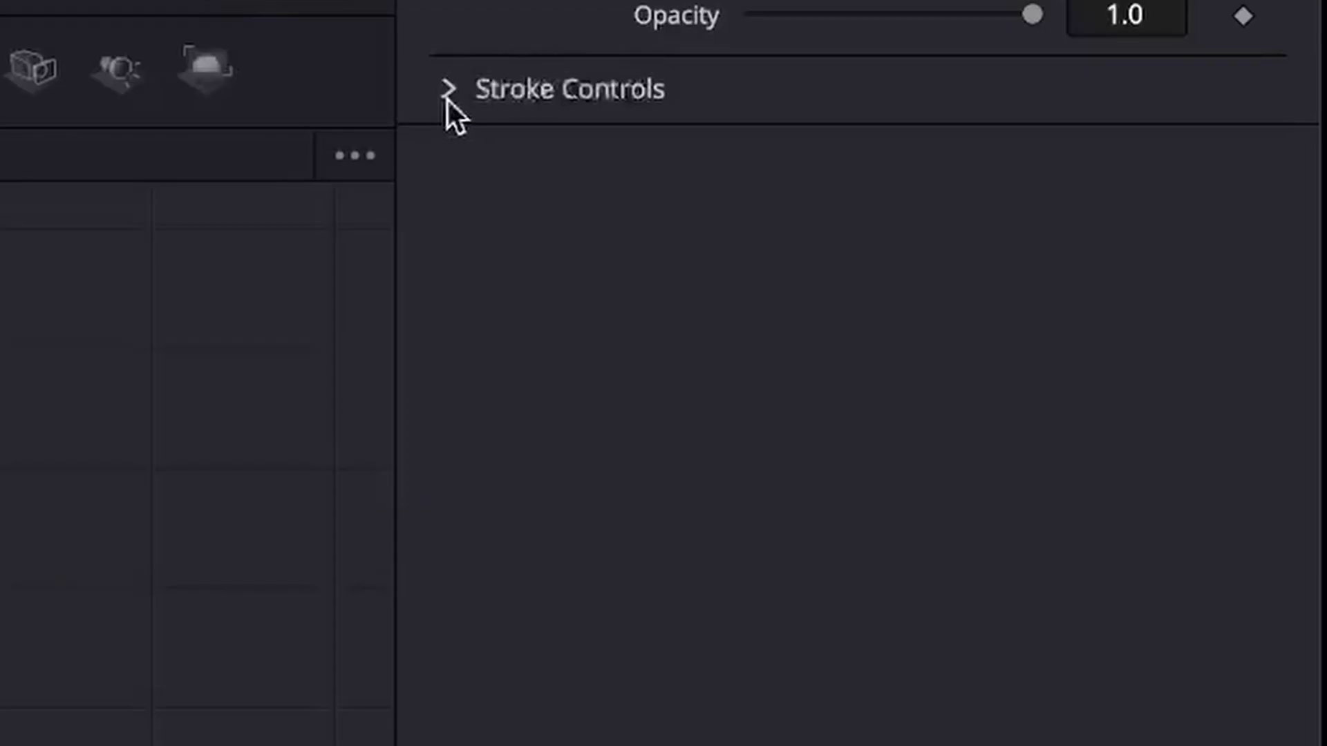
# Keyframe Write On End from 0 at frame 0 to 1 at frame 119, preview it, and add a Text+ node
pyautogui.click(972, 374)
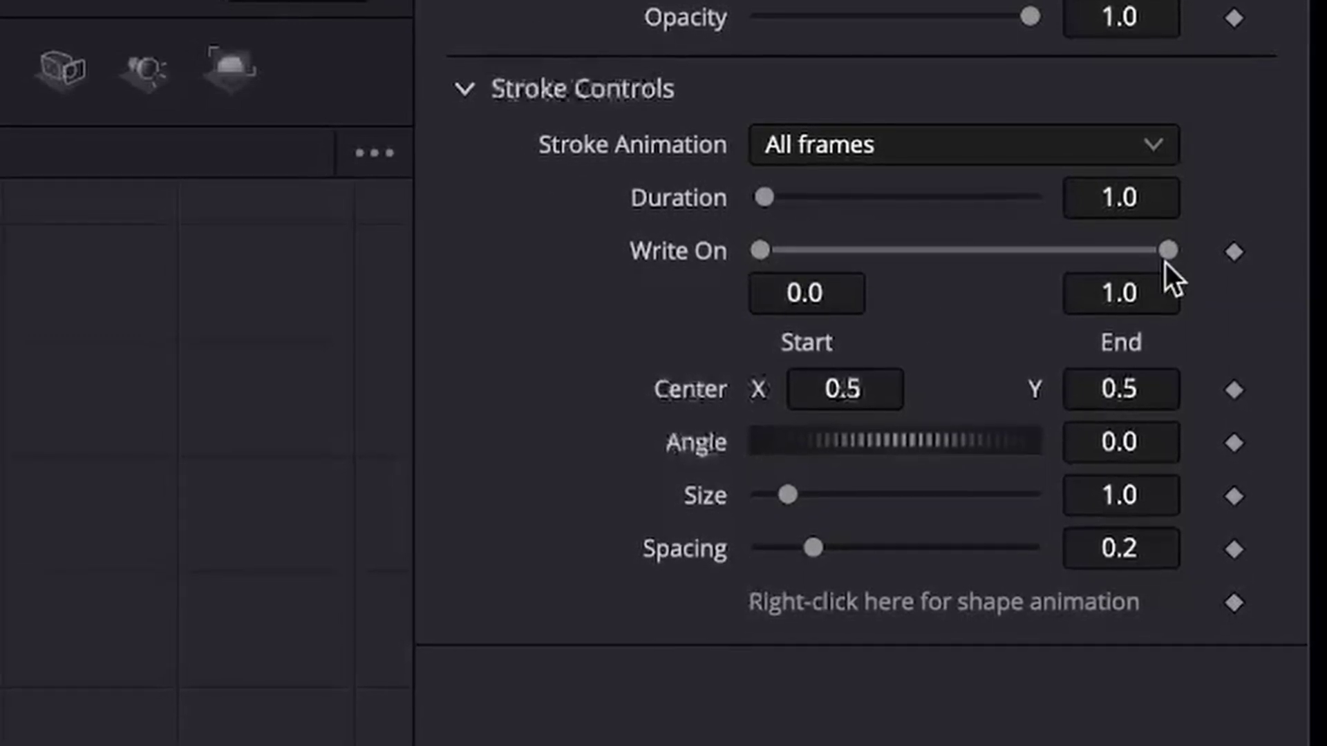
pyautogui.moveTo(1167, 257); pyautogui.dragTo(772, 263)
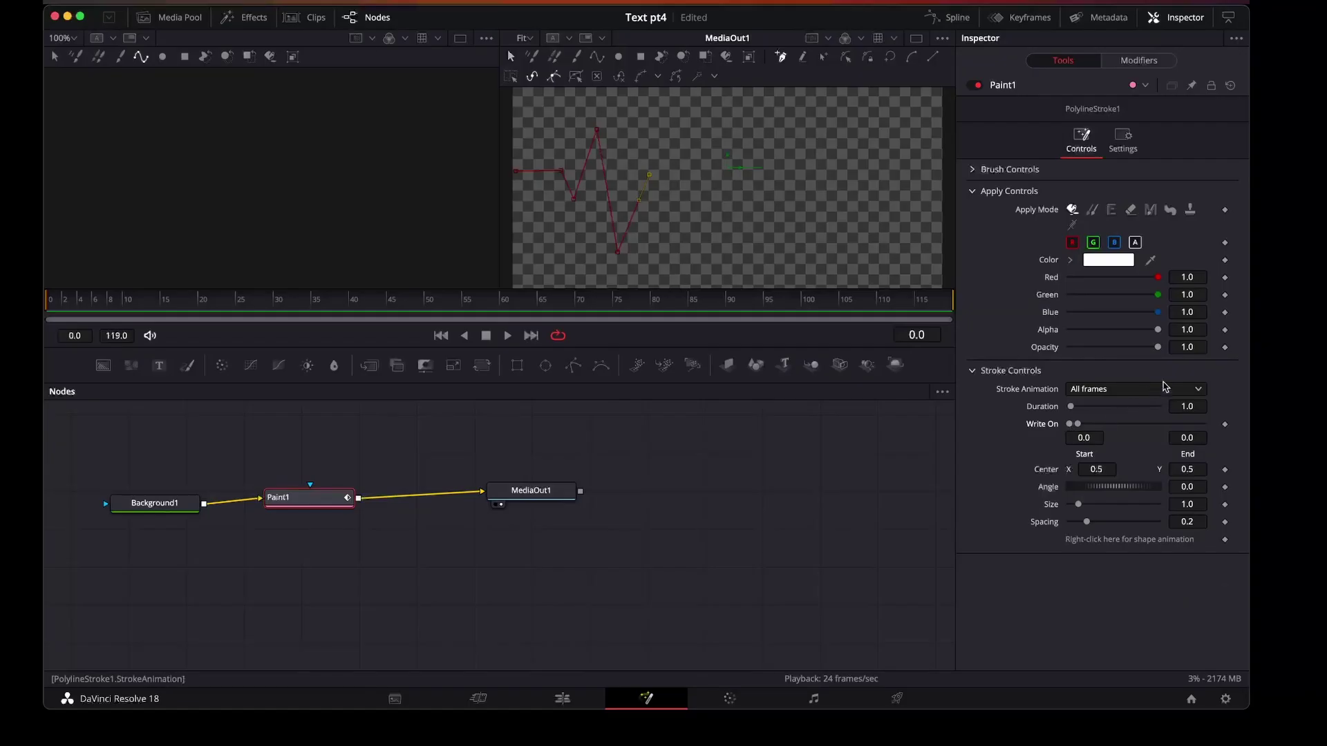
pyautogui.click(1224, 424)
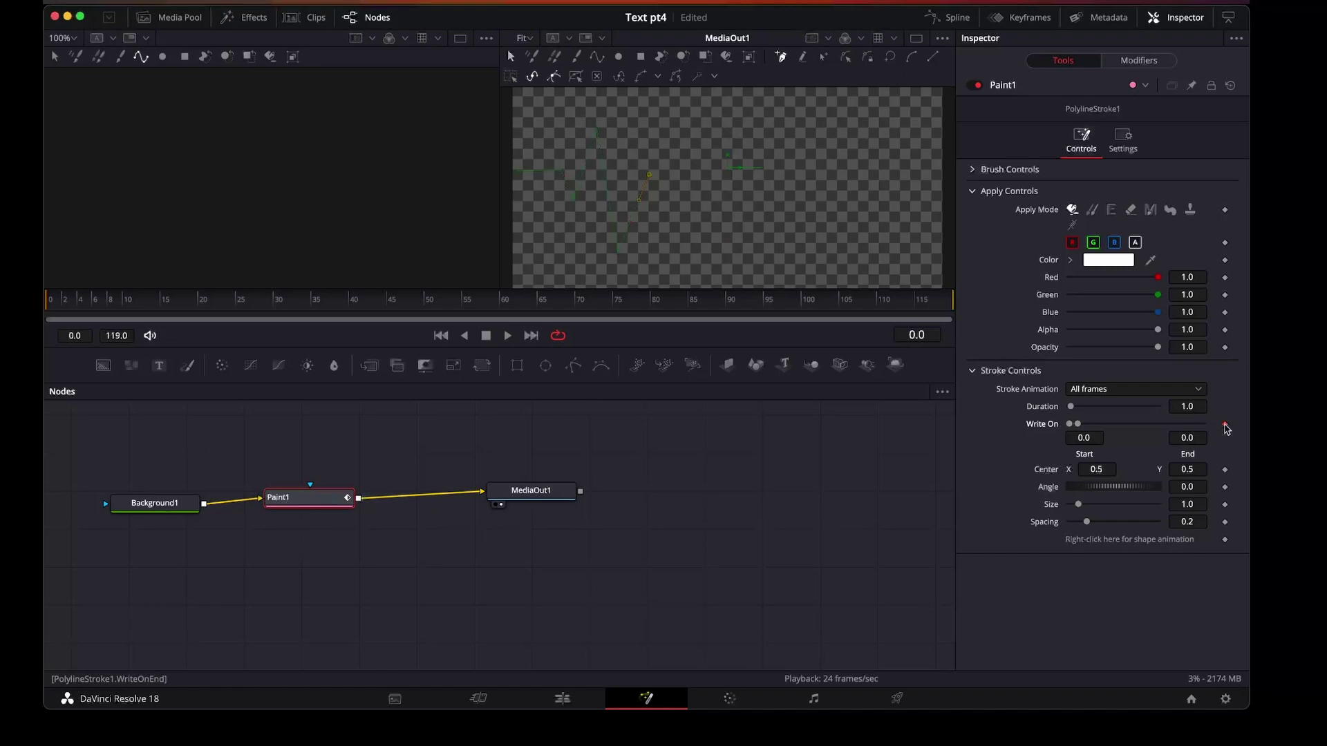
pyautogui.click(950, 310)
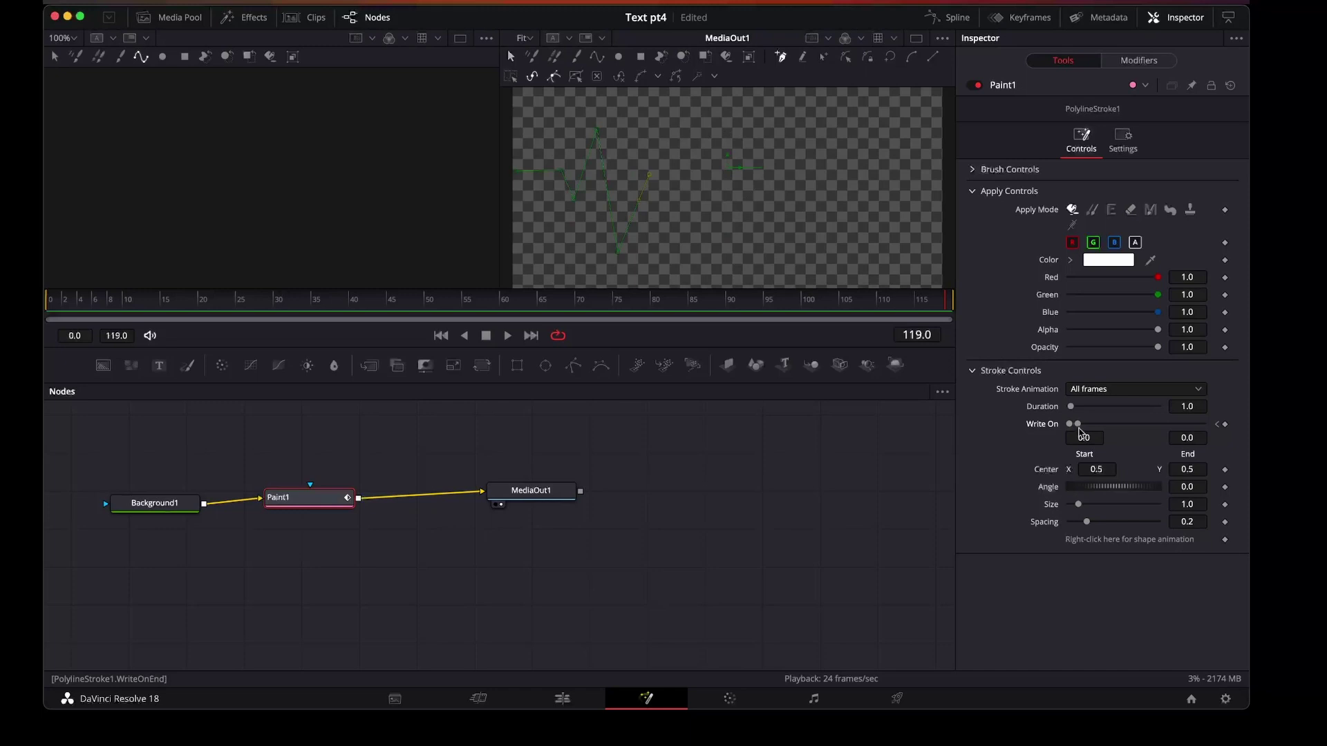
pyautogui.moveTo(1078, 425); pyautogui.dragTo(1210, 431)
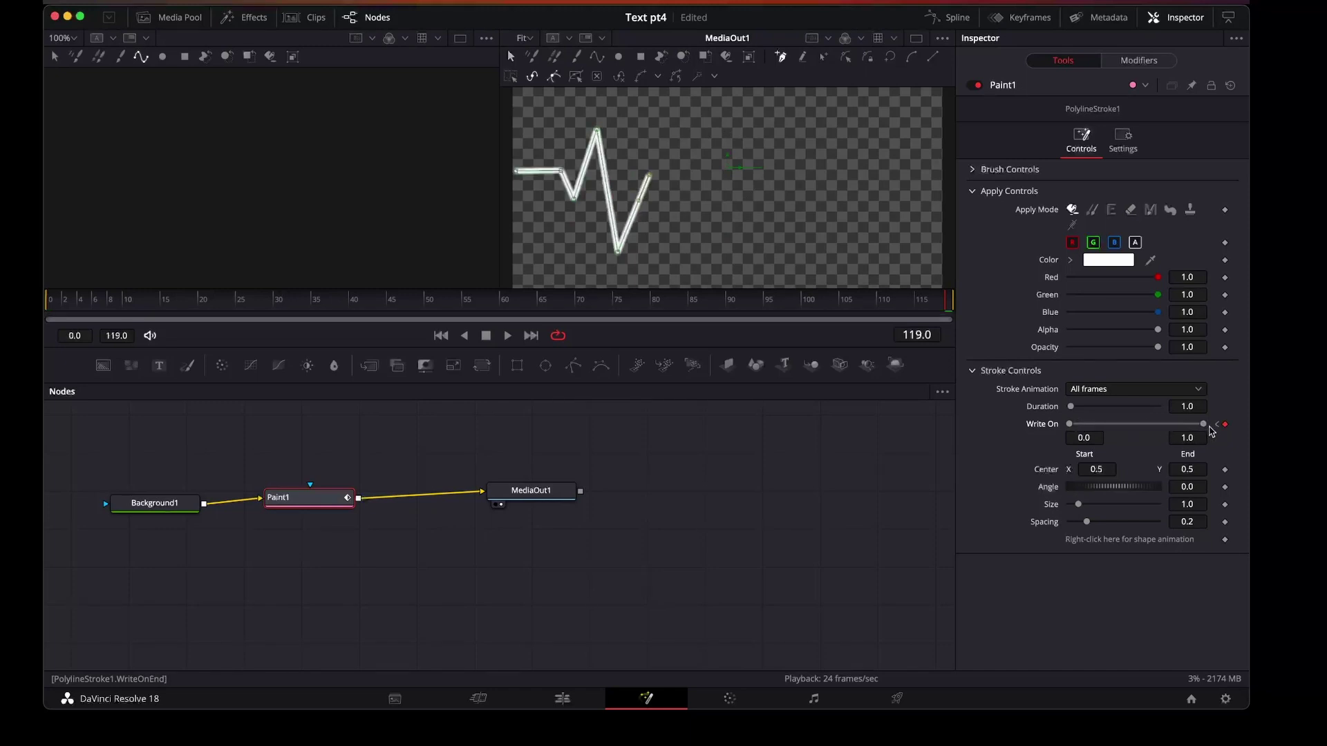
pyautogui.click(507, 336)
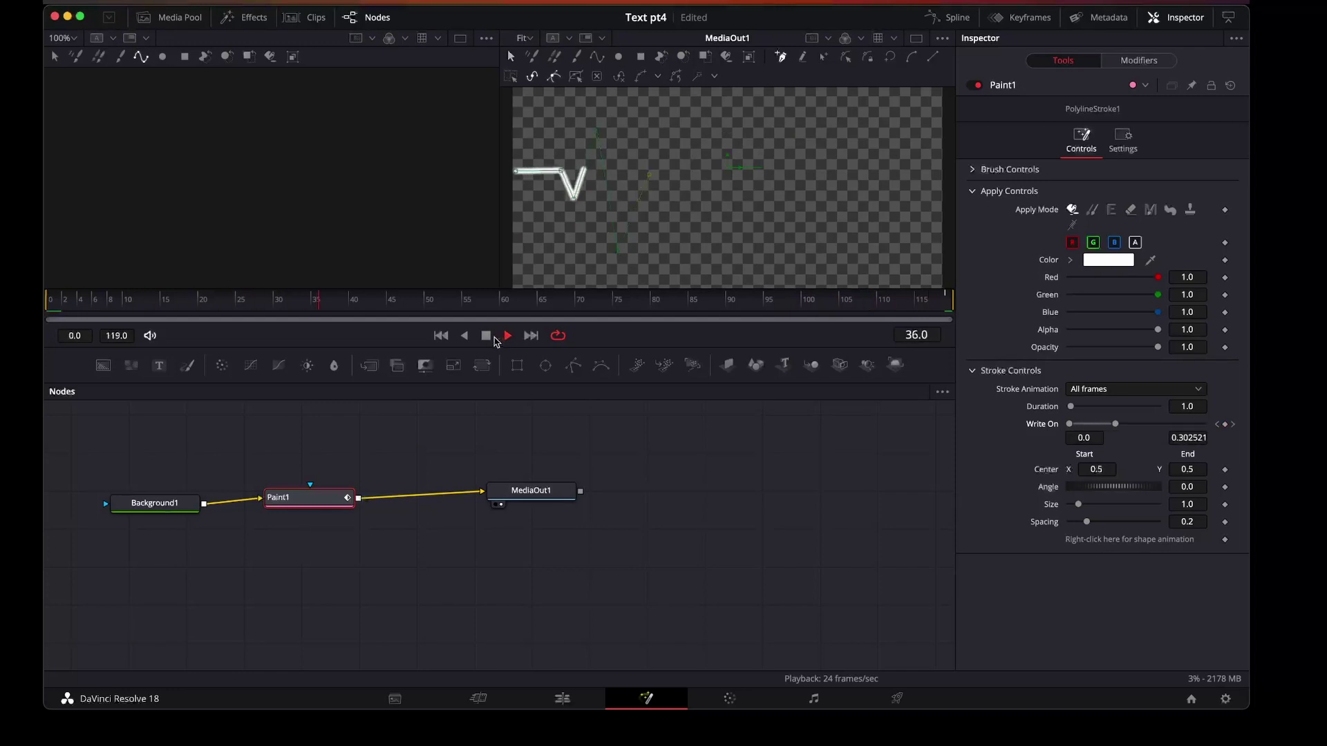
pyautogui.click(487, 337)
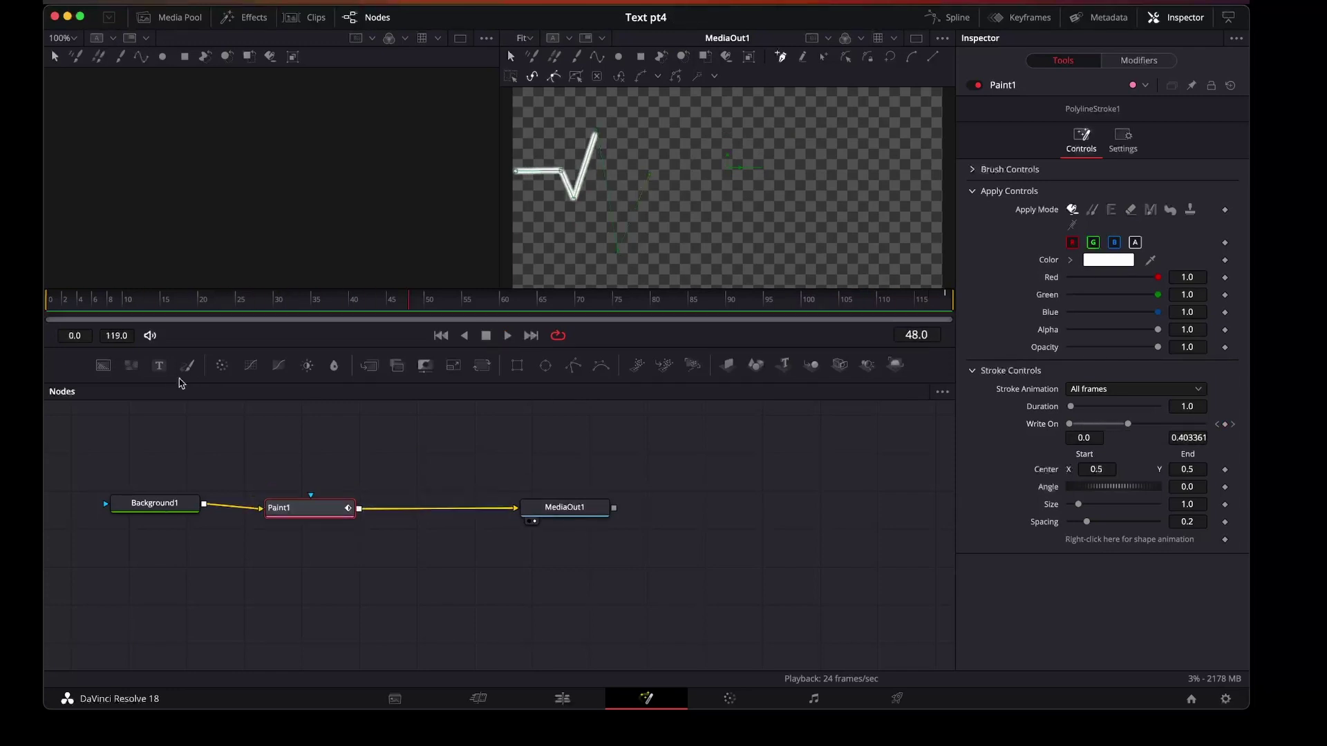
pyautogui.moveTo(159, 366)
pyautogui.mouseDown()
pyautogui.moveTo(281, 446)
pyautogui.moveTo(400, 434)
pyautogui.moveTo(356, 510)
pyautogui.mouseUp()
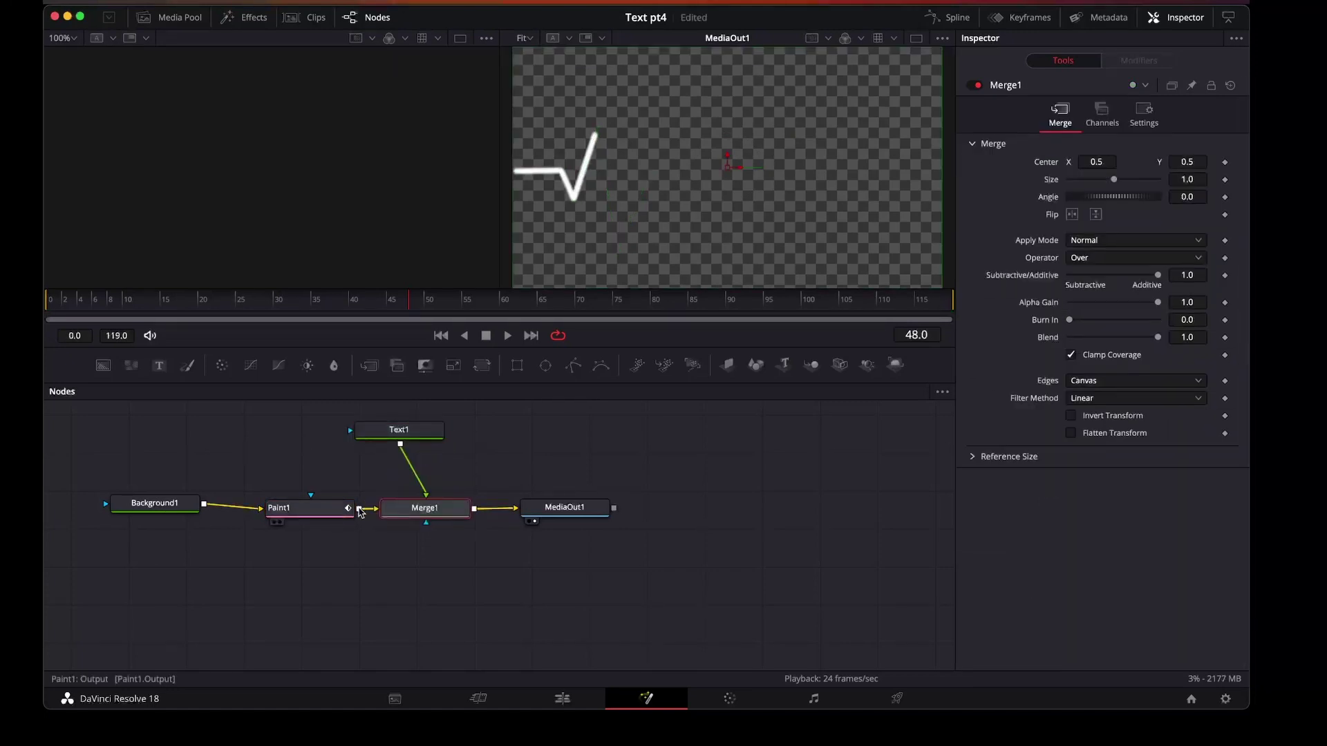
# Move the Text1 node above Merge1 in the node graph
pyautogui.moveTo(402, 441); pyautogui.dragTo(431, 438)
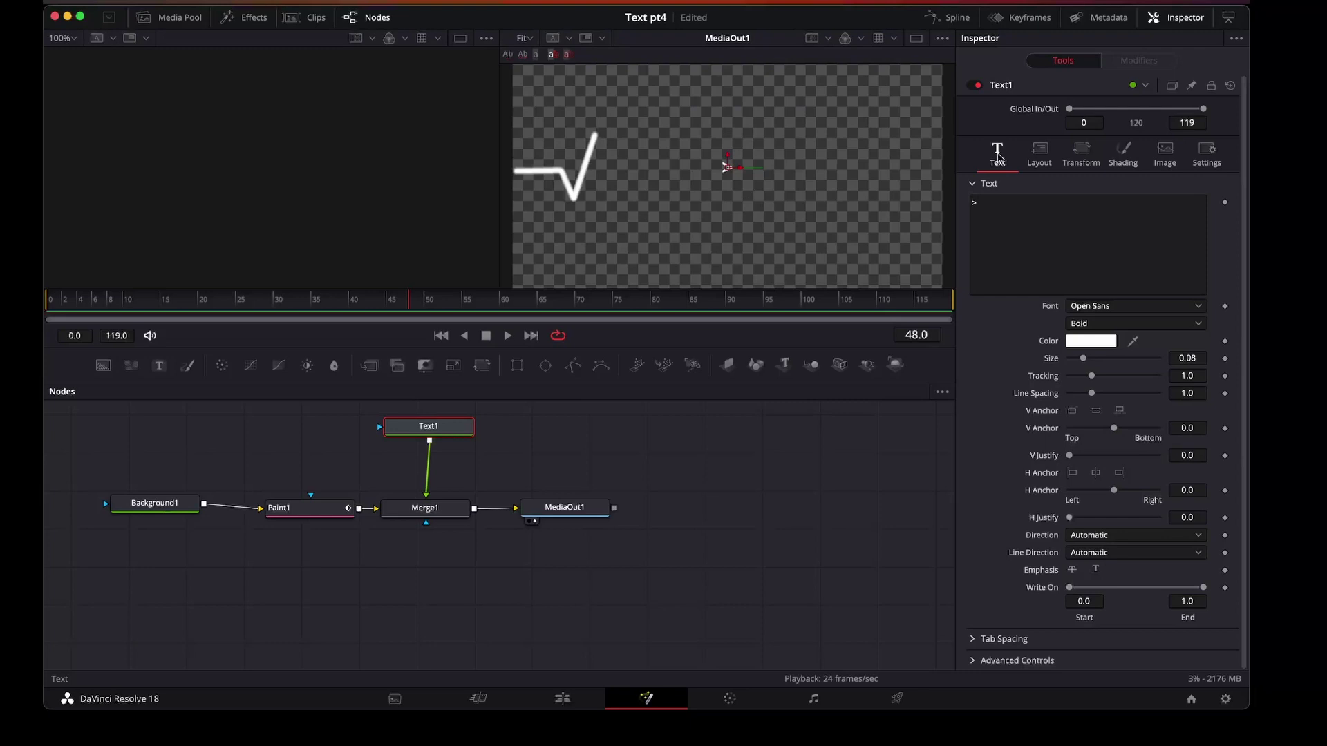
# Set Text1's Layout Type to Path and remove its default Text1Path
pyautogui.click(1041, 153)
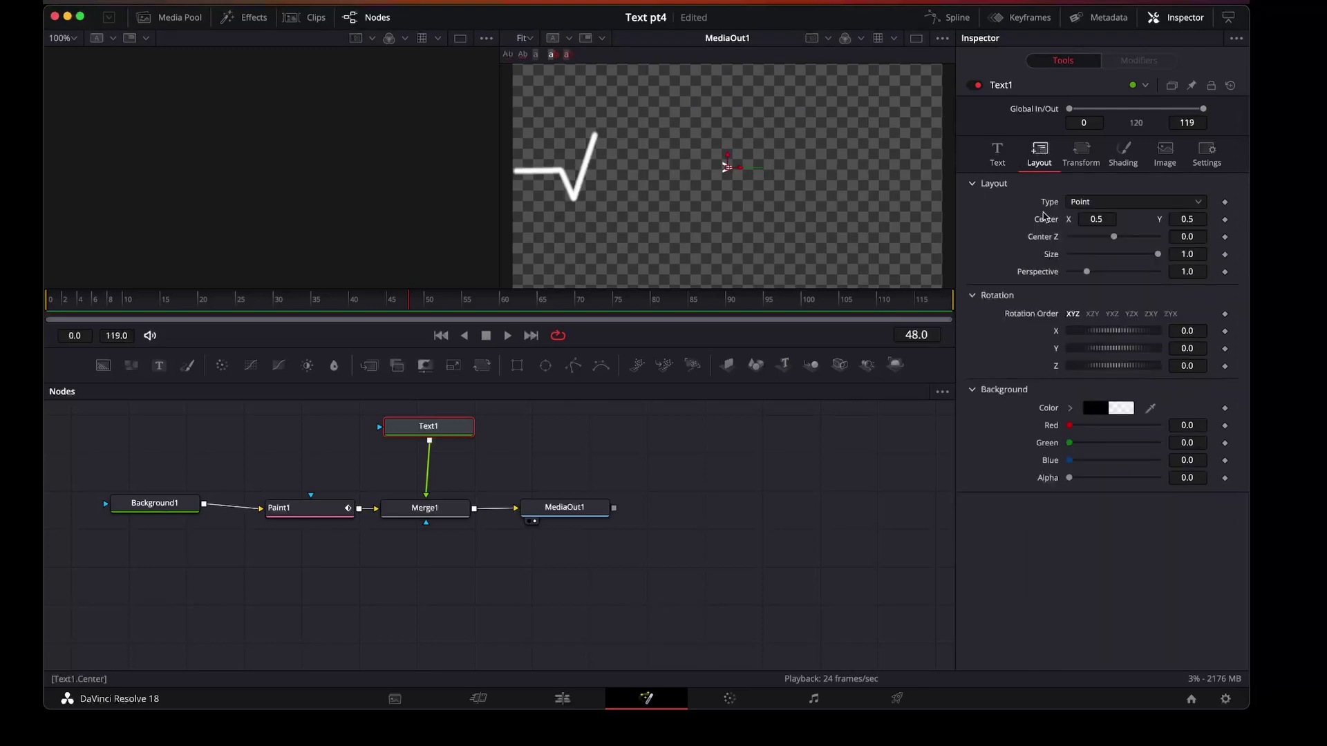
pyautogui.click(1087, 203)
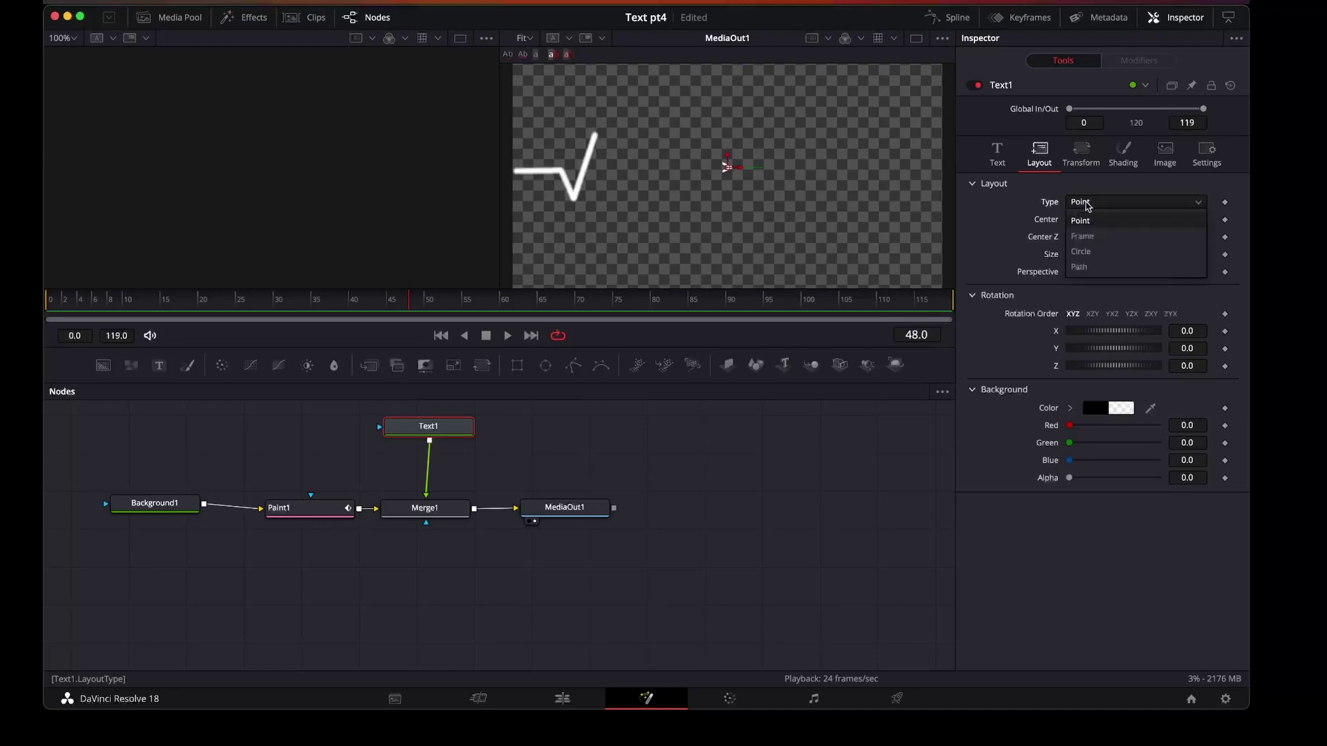
pyautogui.click(1082, 267)
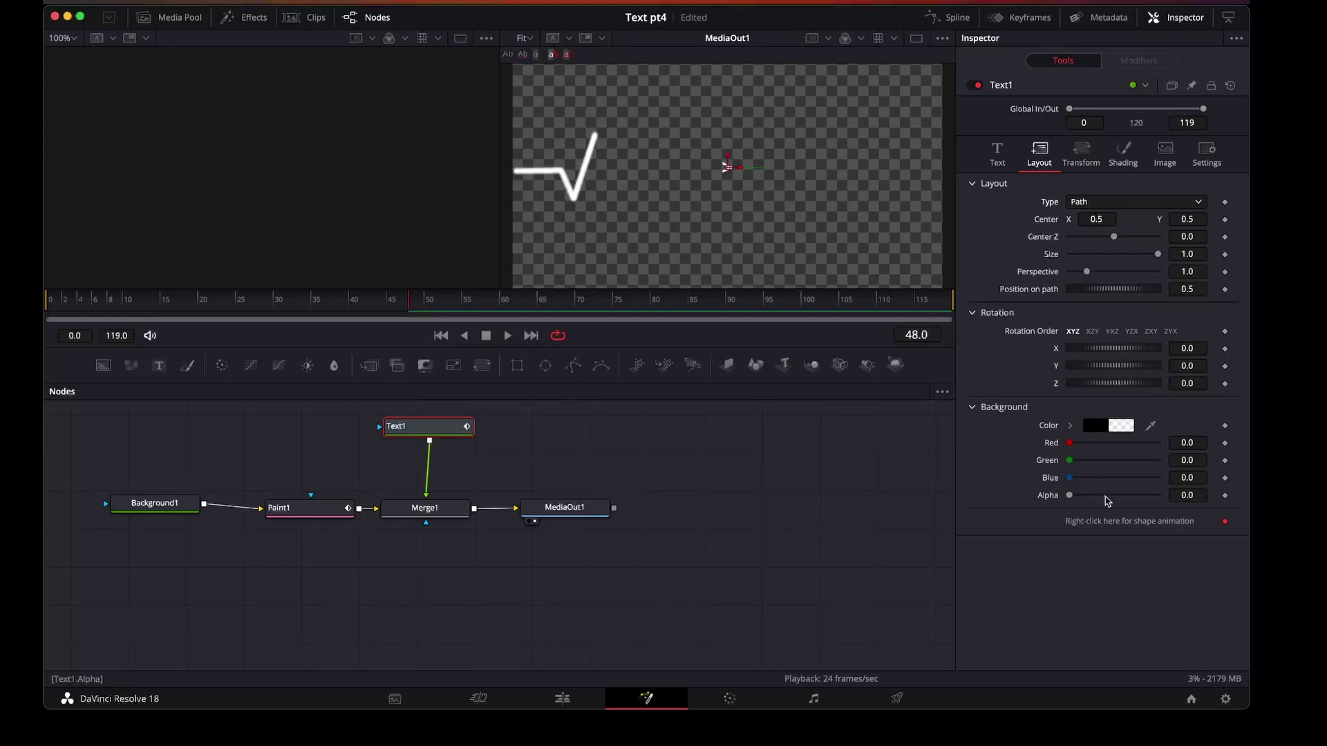
pyautogui.rightClick(1104, 525)
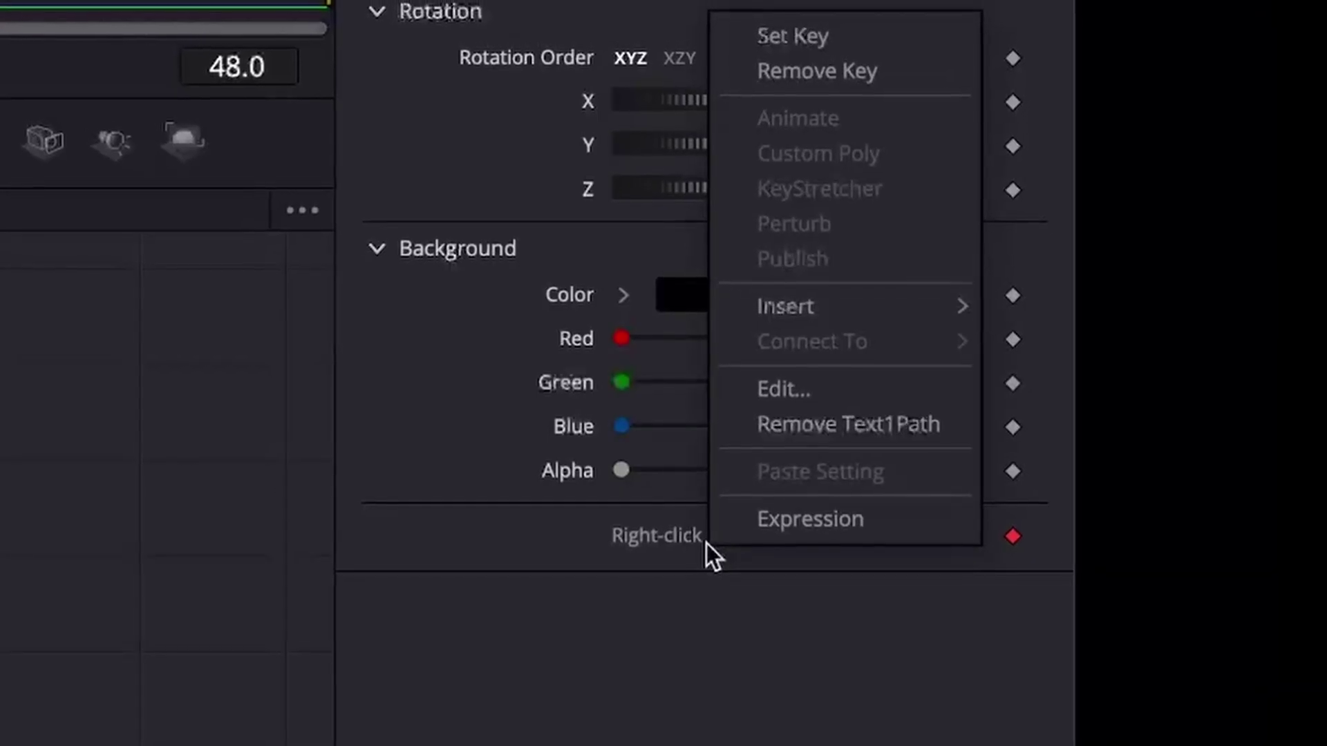
pyautogui.click(822, 427)
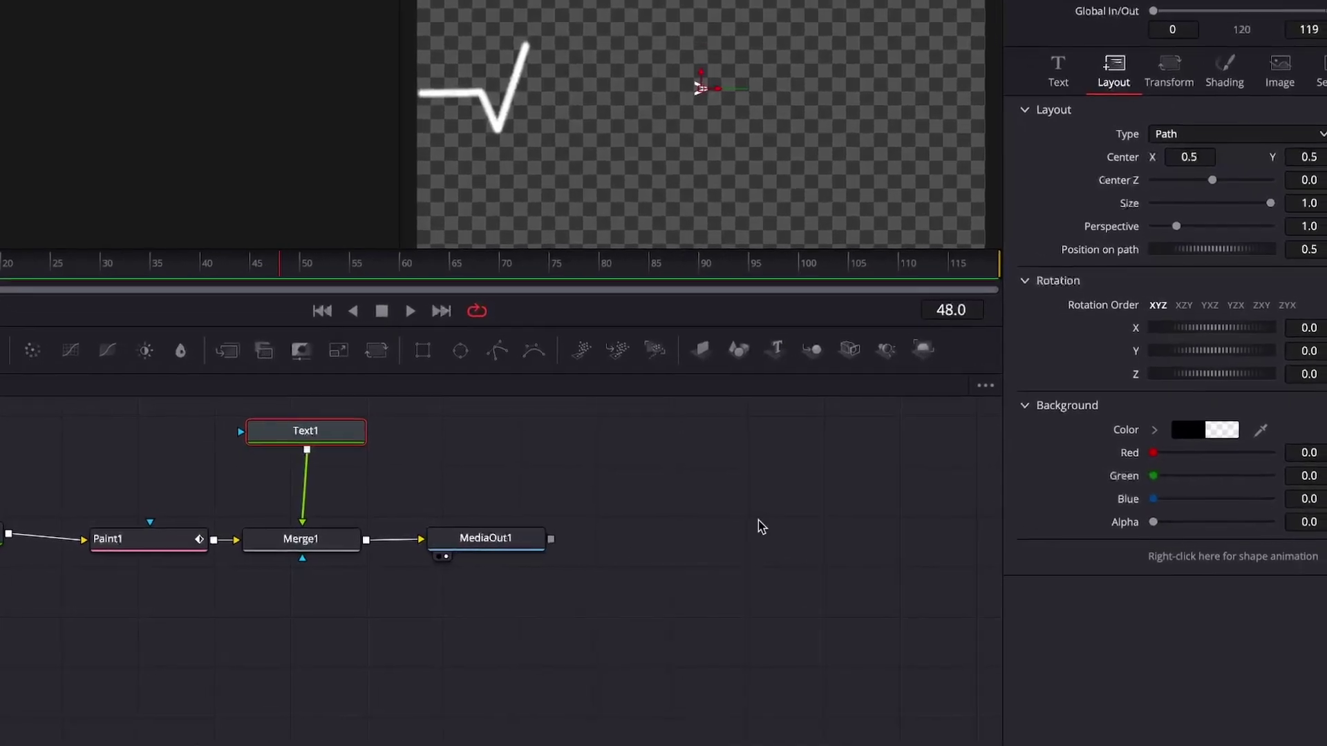
# Turn on shape animation for Paint1's polyline stroke
pyautogui.click(152, 540)
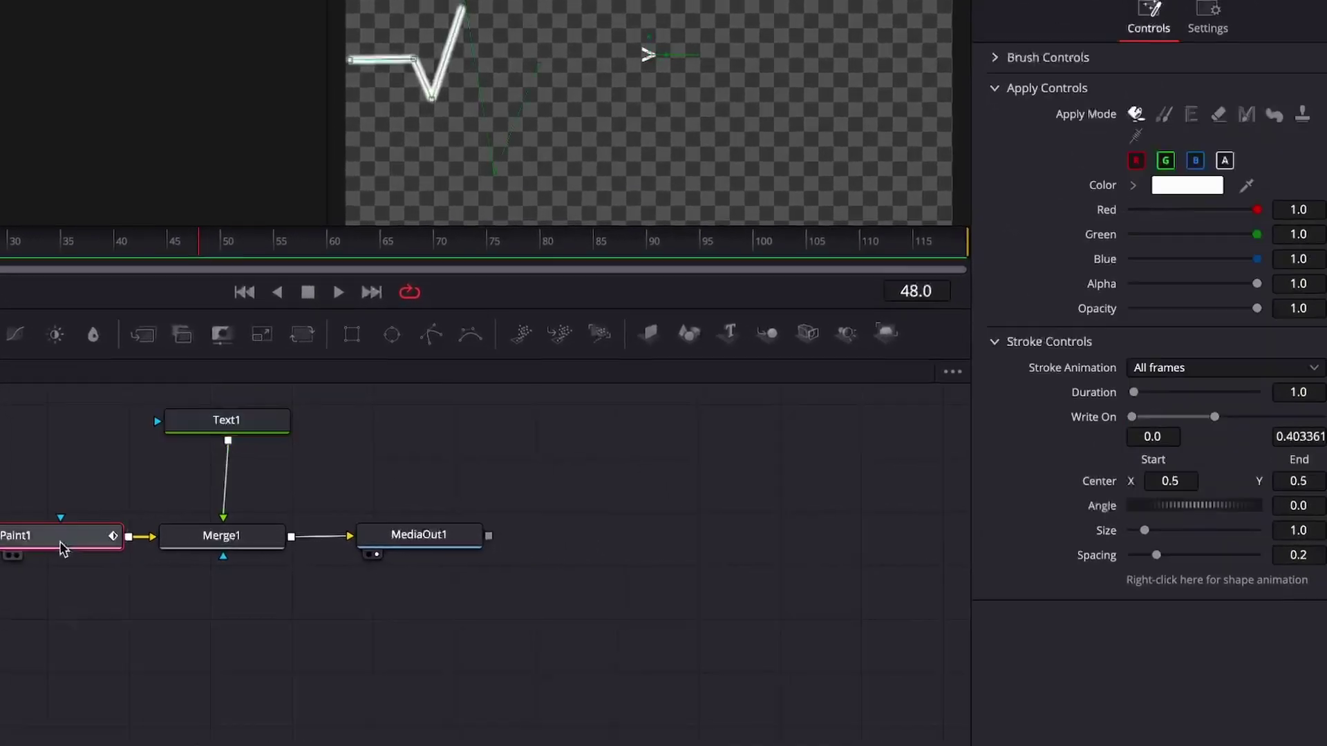
pyautogui.rightClick(1134, 586)
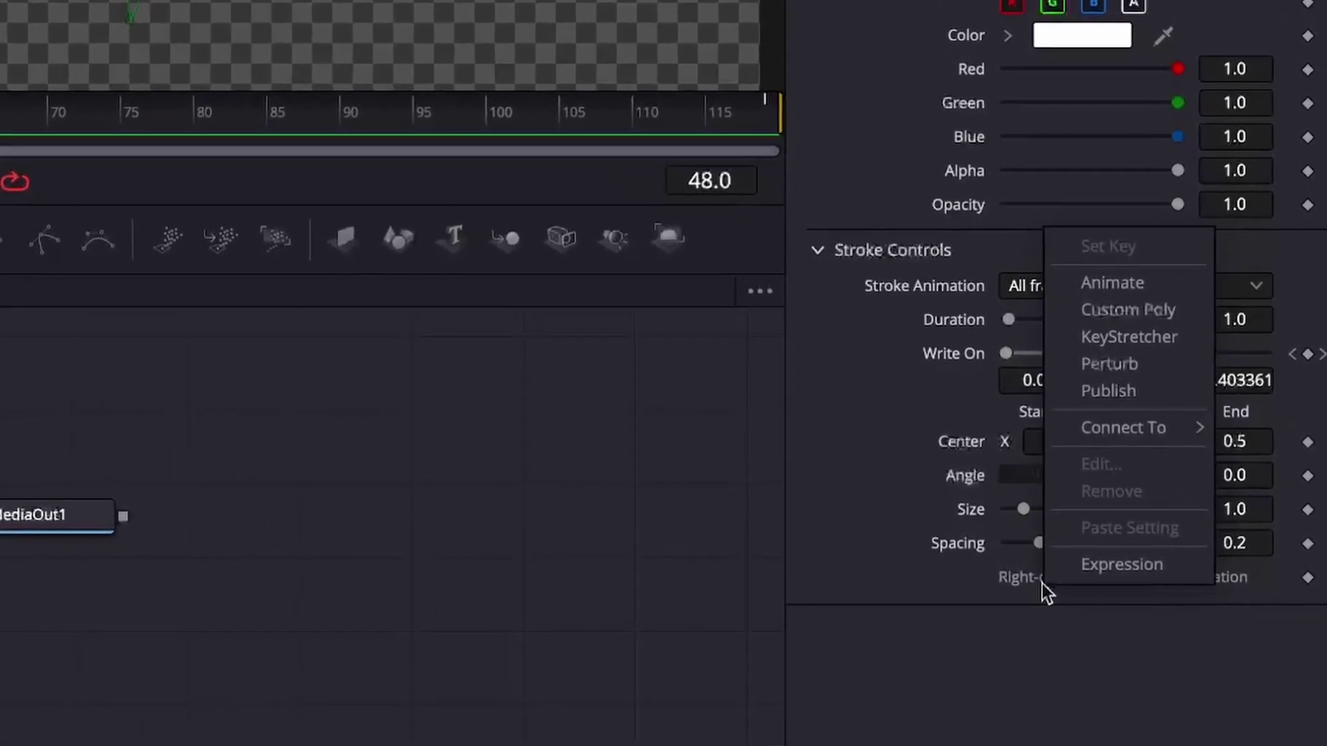
pyautogui.click(1076, 252)
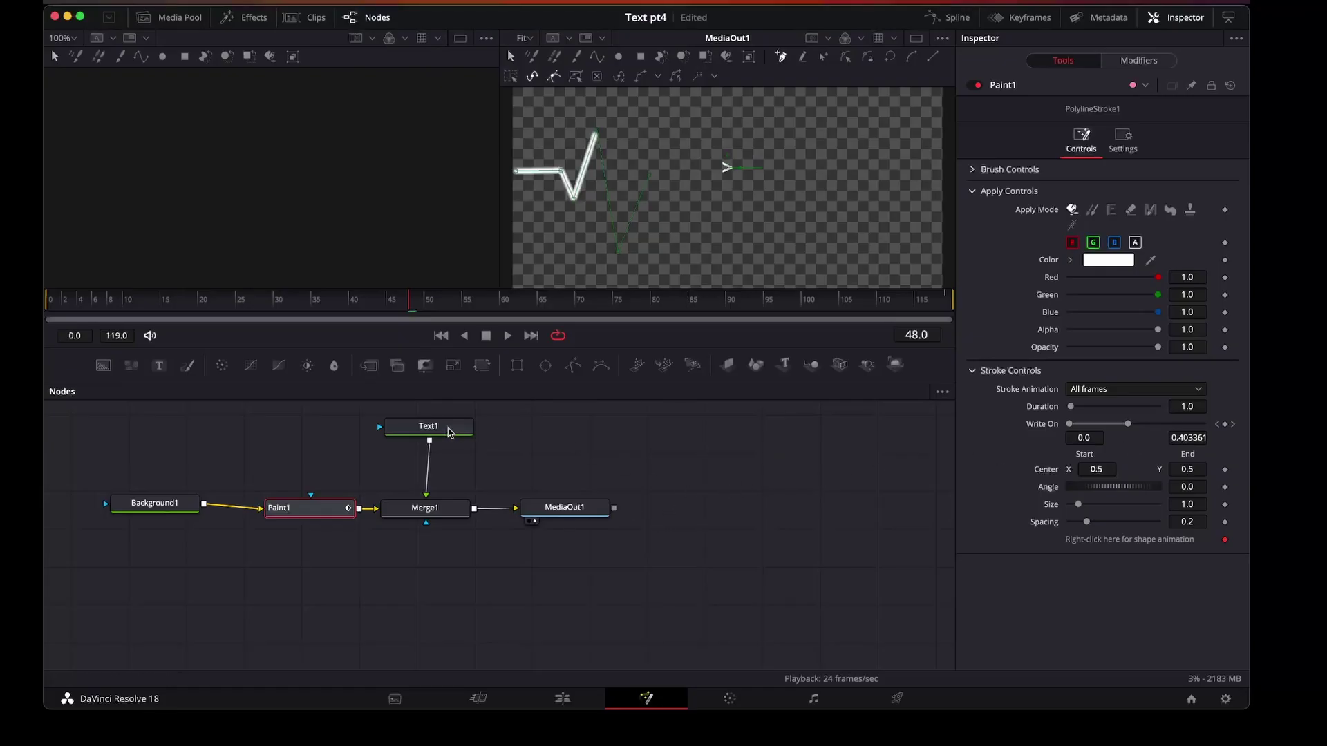
# Connect Text1's path to PolylineStroke1: Polyline > Value and go back to frame 0
pyautogui.click(436, 434)
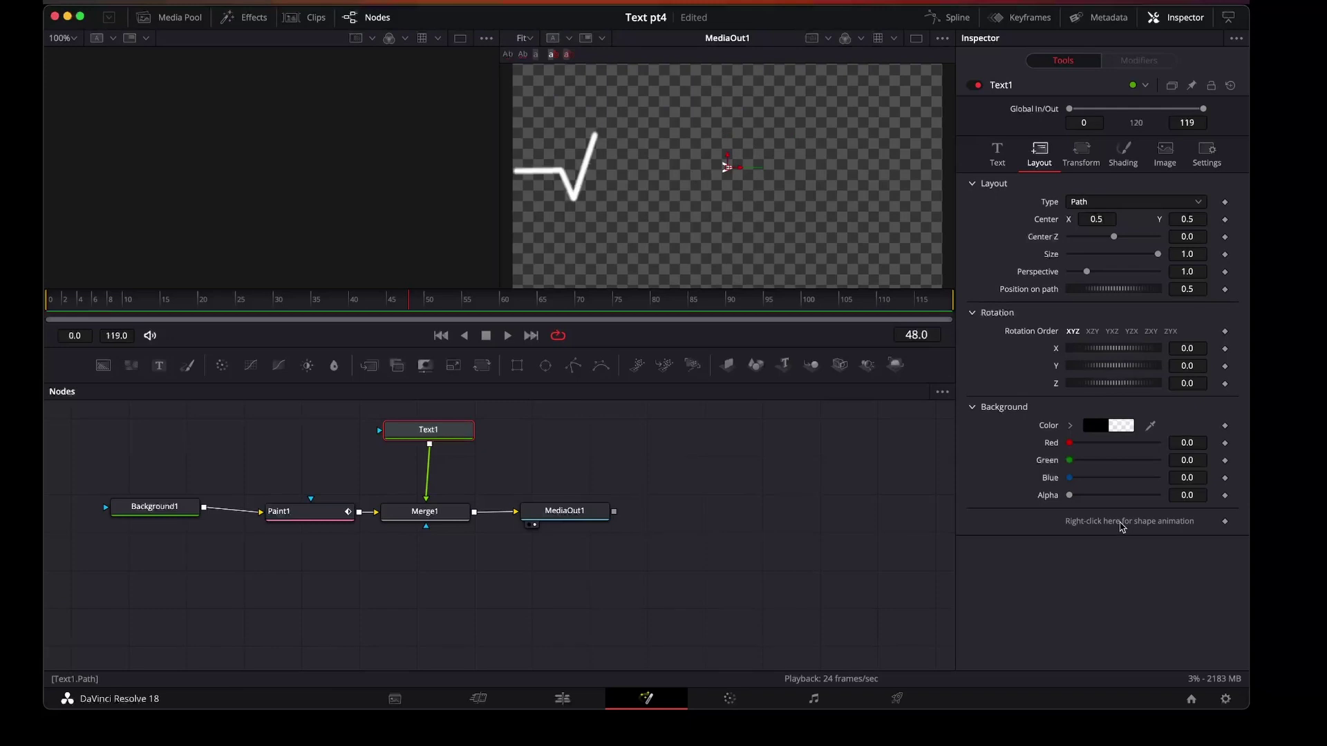
pyautogui.rightClick(1122, 526)
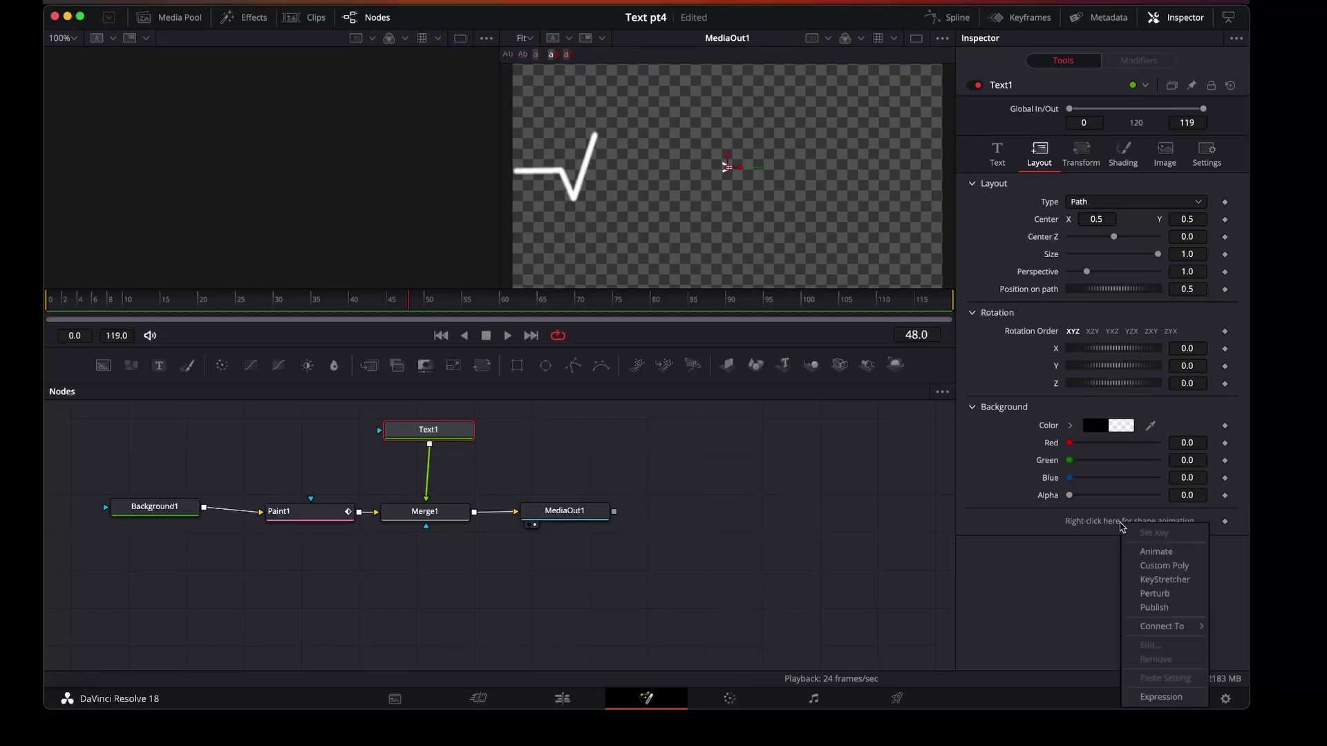
pyautogui.moveTo(1167, 629)
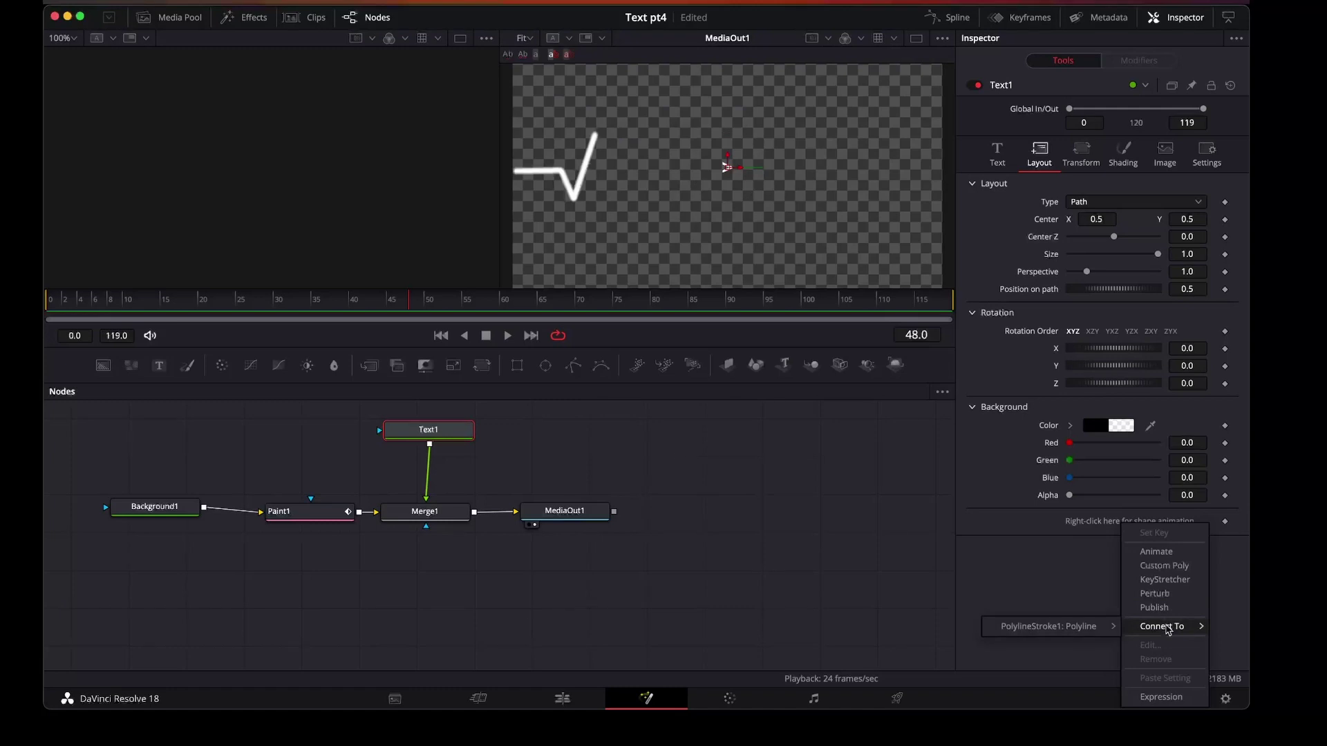
pyautogui.moveTo(1080, 629)
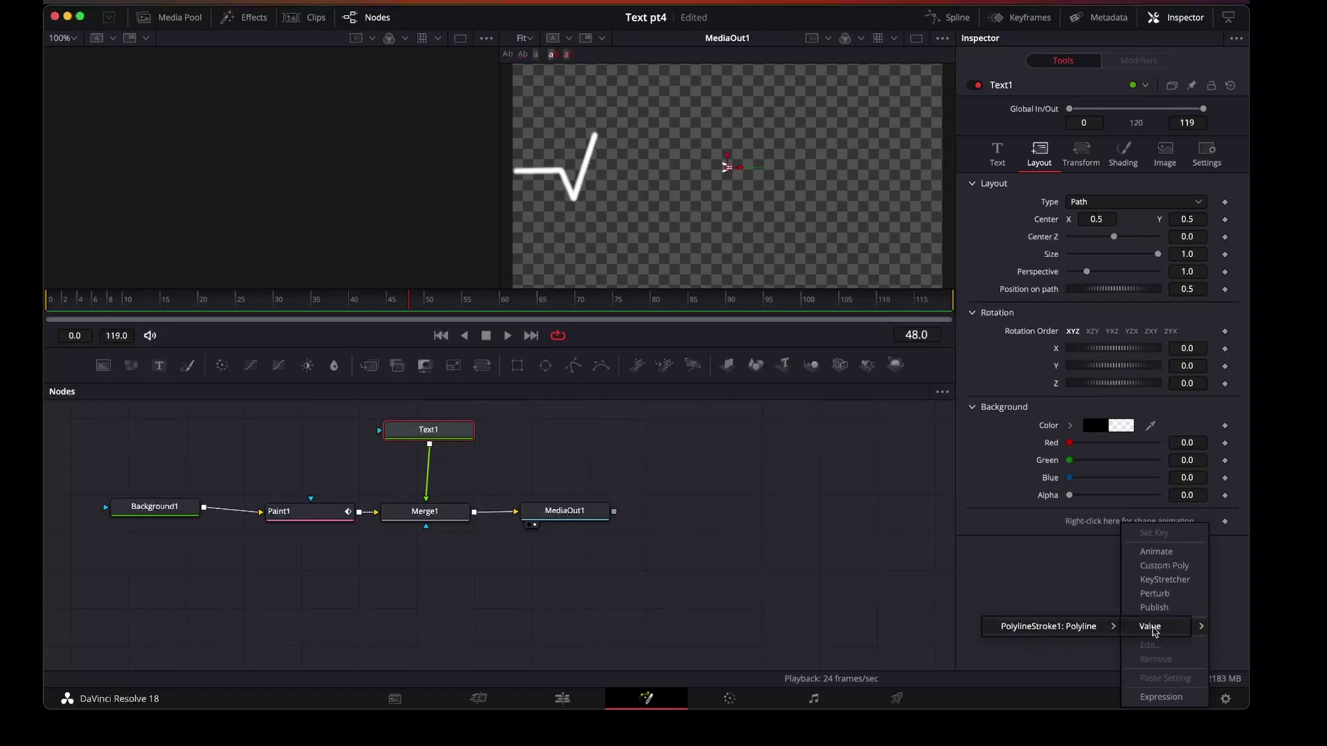
pyautogui.click(1153, 627)
pyautogui.click(50, 308)
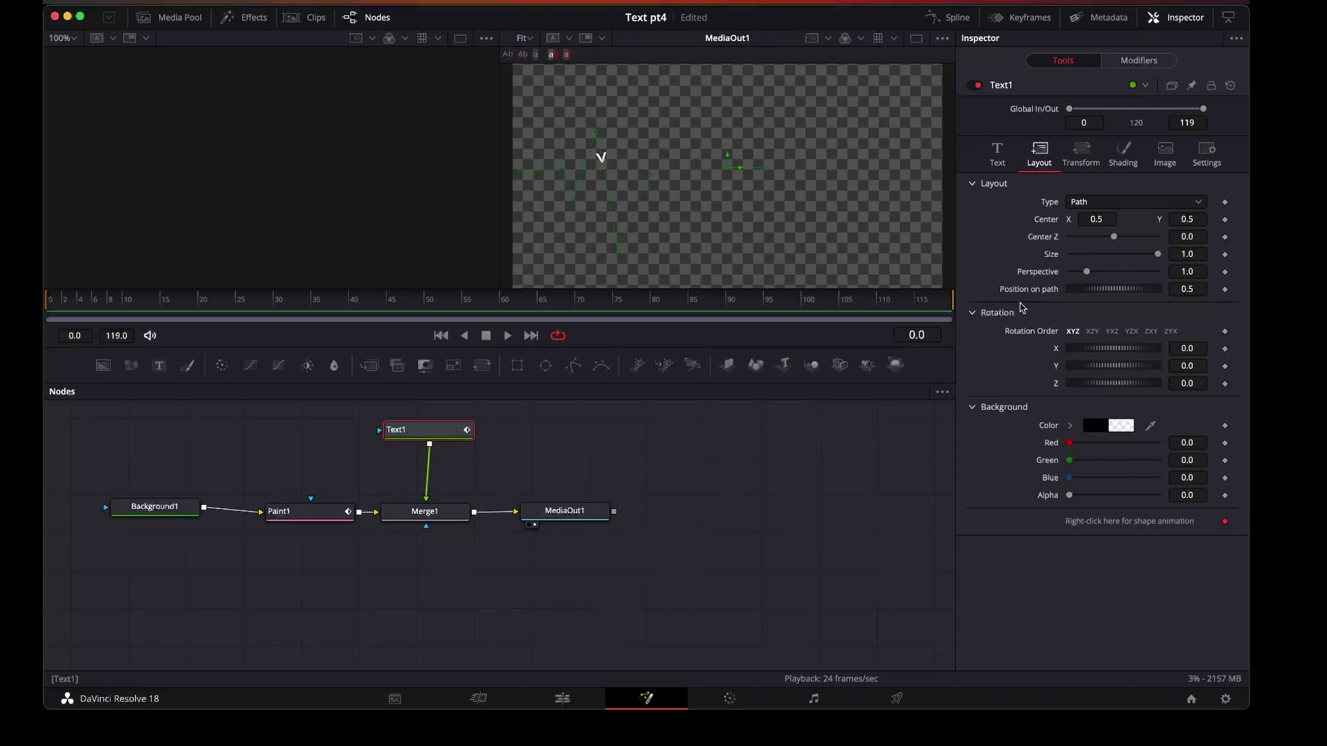
# Keyframe Text1's Position on path at 0 on frame 0 and 1.0 on frame 119, then preview playback
pyautogui.click(1191, 290)
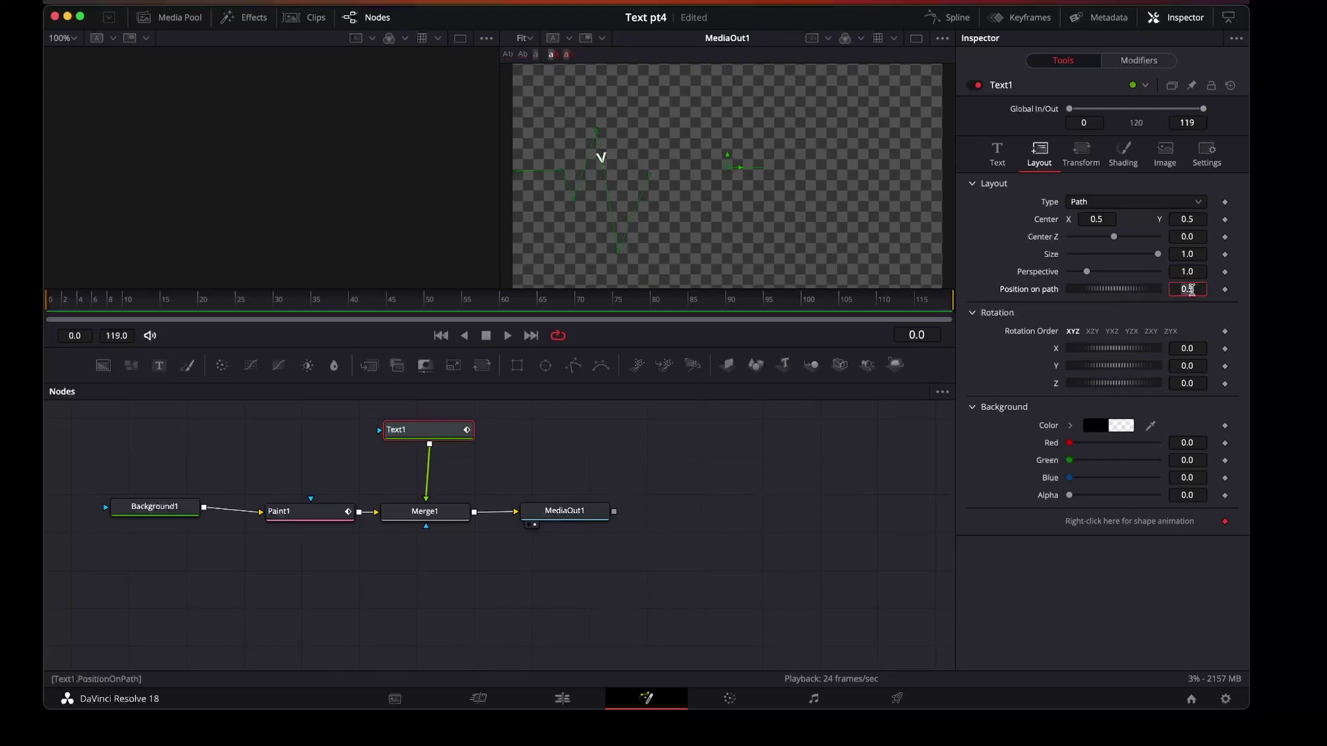
pyautogui.write('0')
pyautogui.press('Tab')
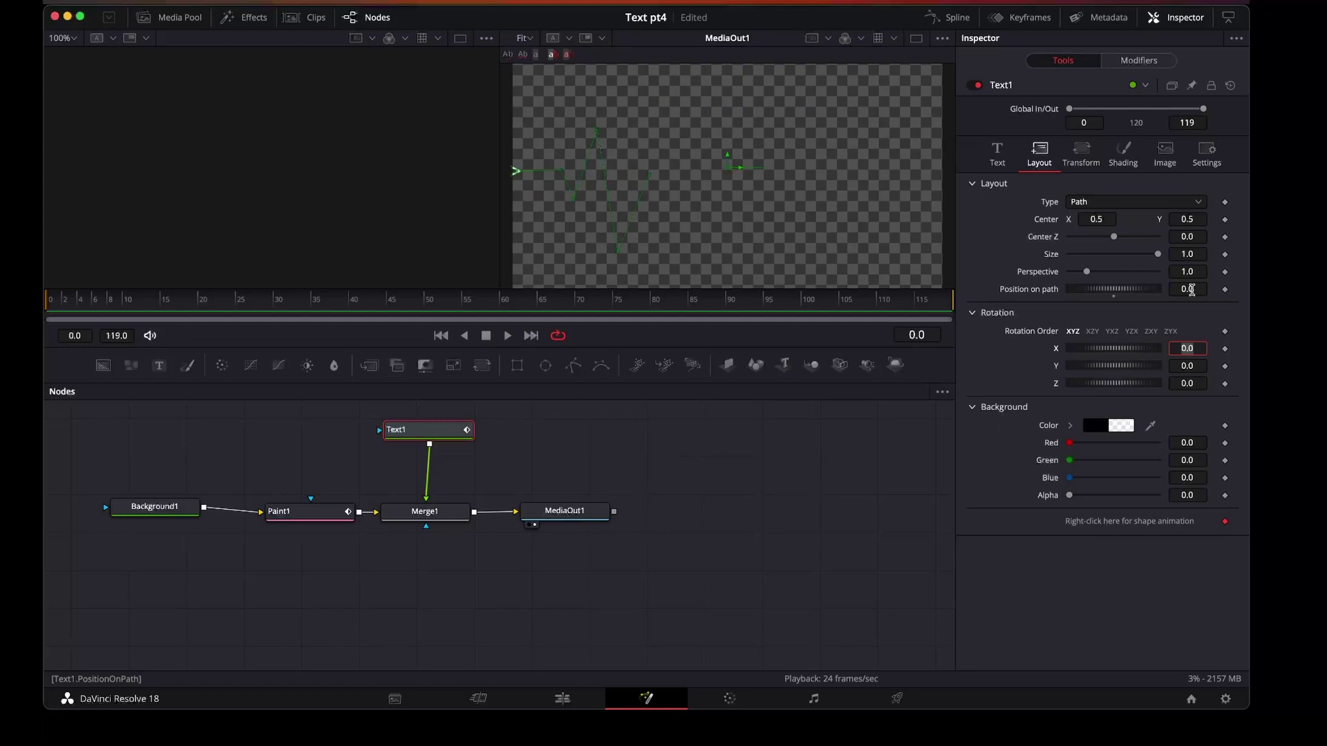
pyautogui.click(1224, 289)
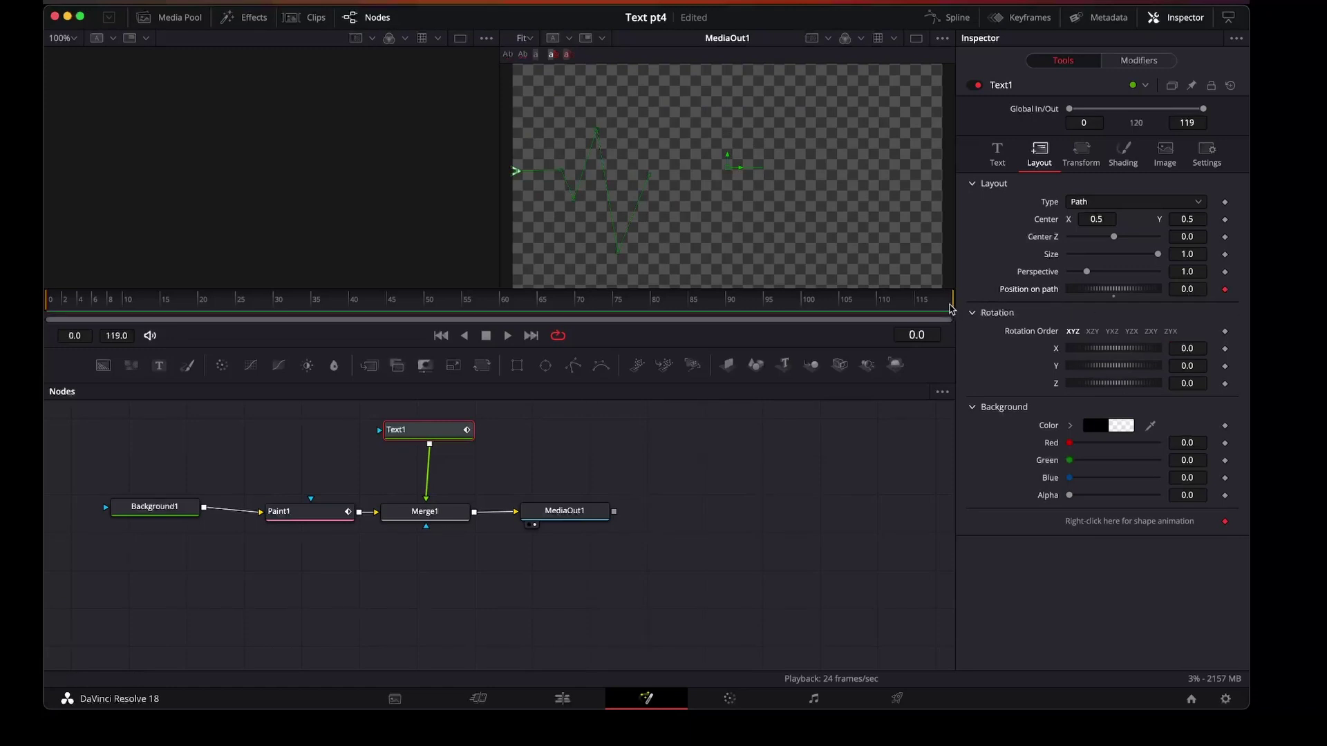
pyautogui.click(951, 309)
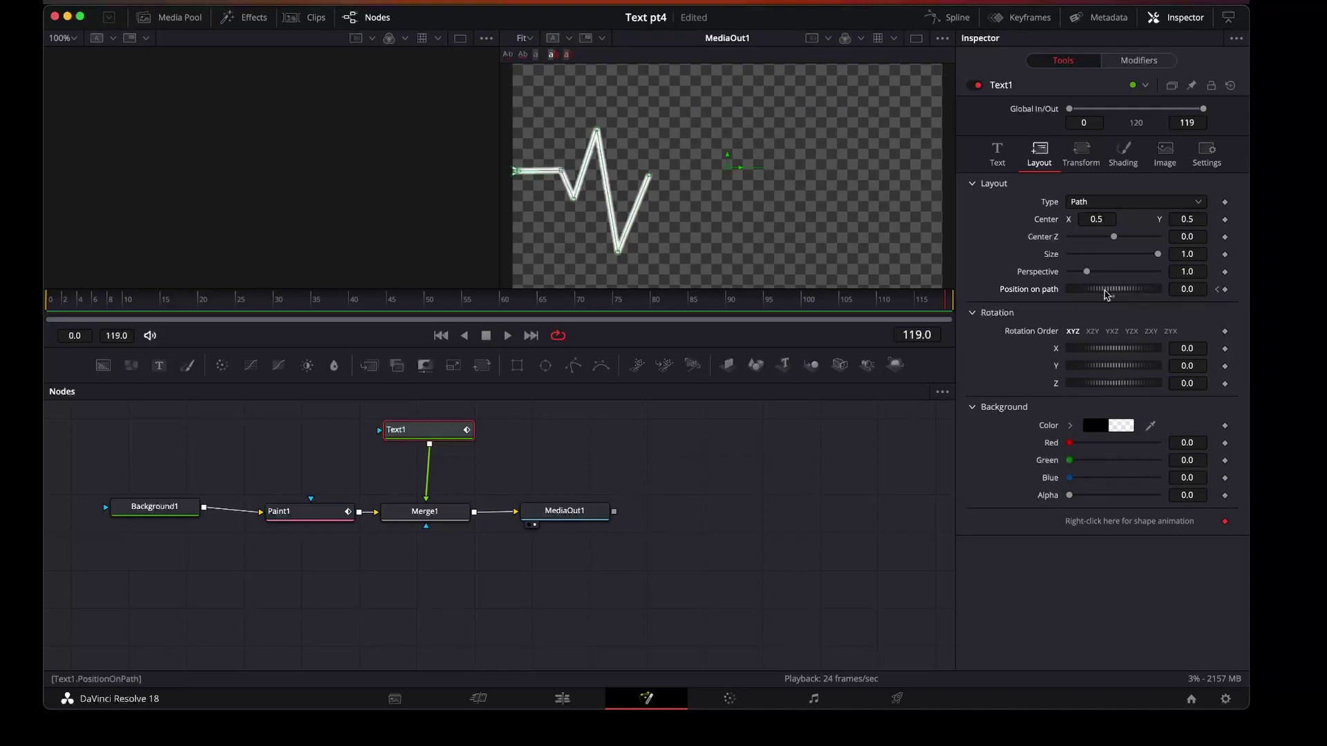
pyautogui.click(1189, 289)
pyautogui.press('Tab')
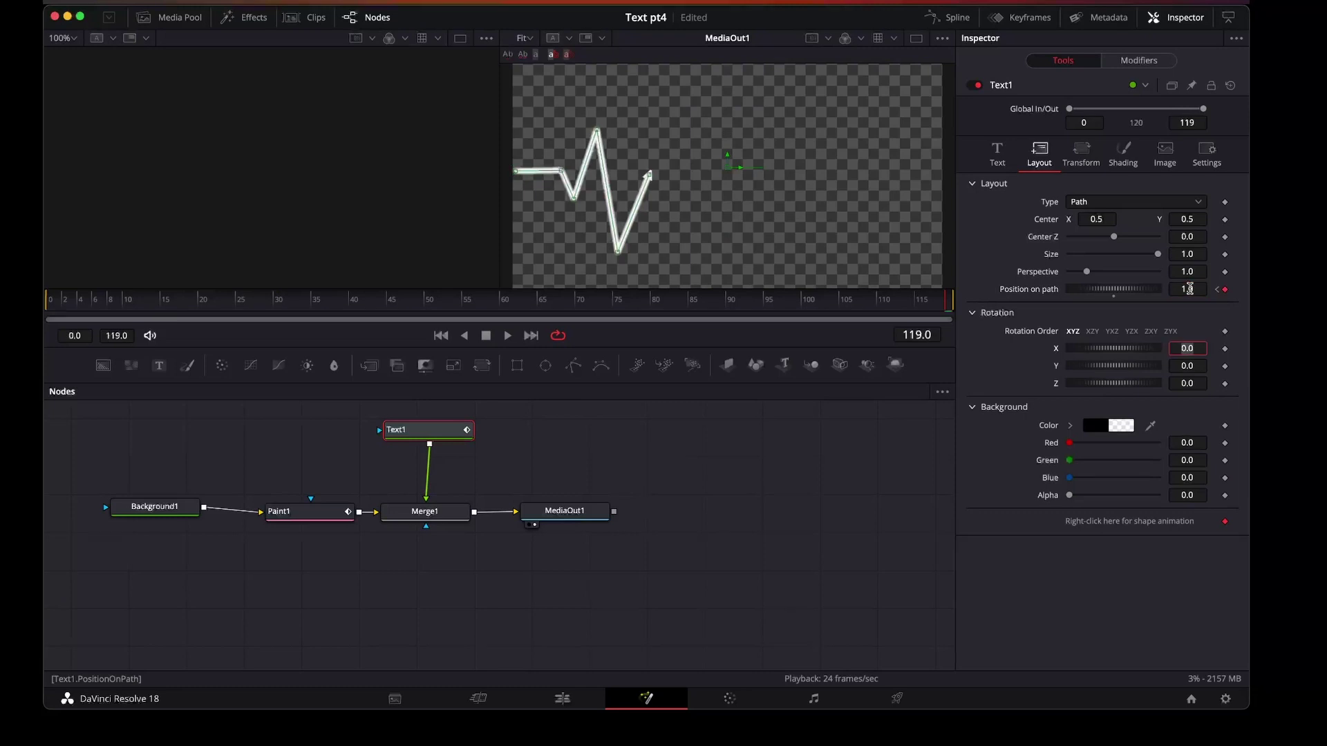
pyautogui.click(508, 339)
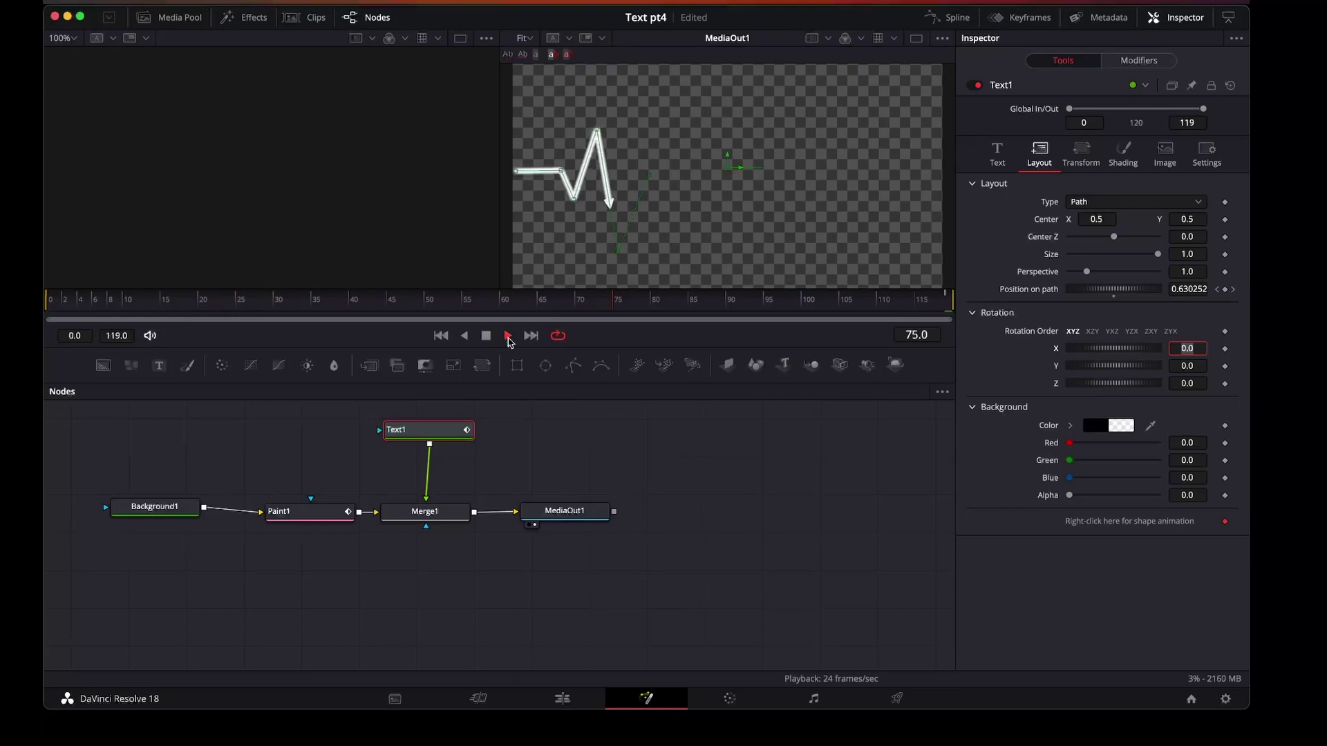
pyautogui.click(487, 336)
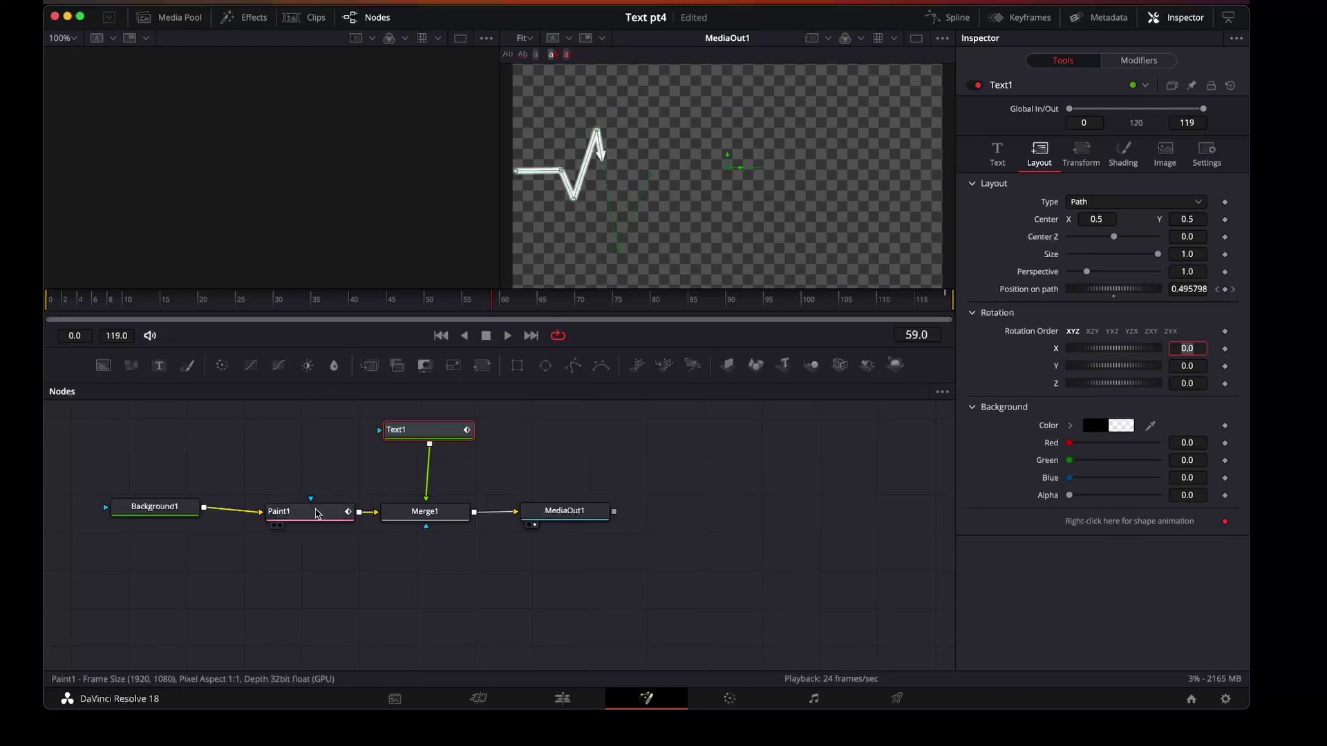
# Save, then set Paint1's Brush Shape to Image with the bomb brush and Spacing 1.0
pyautogui.click(317, 512)
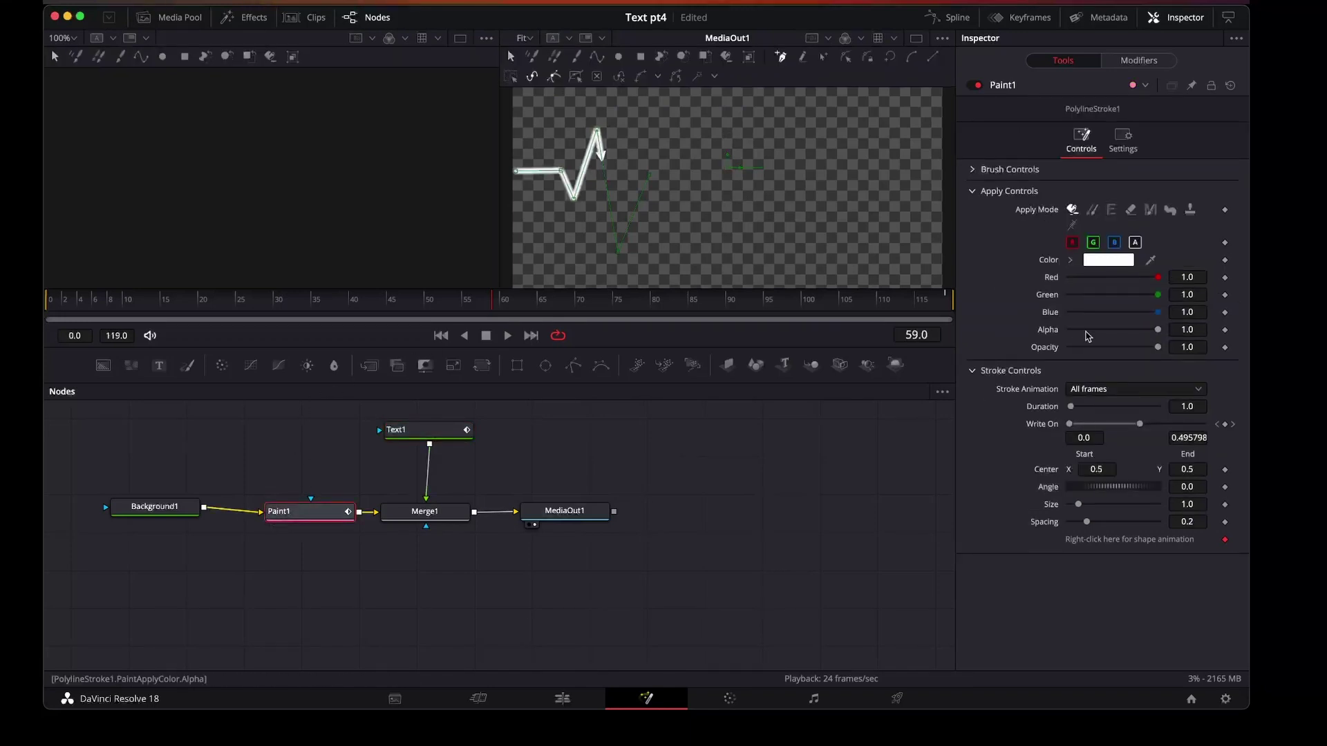
pyautogui.press('super+s')
pyautogui.click(973, 171)
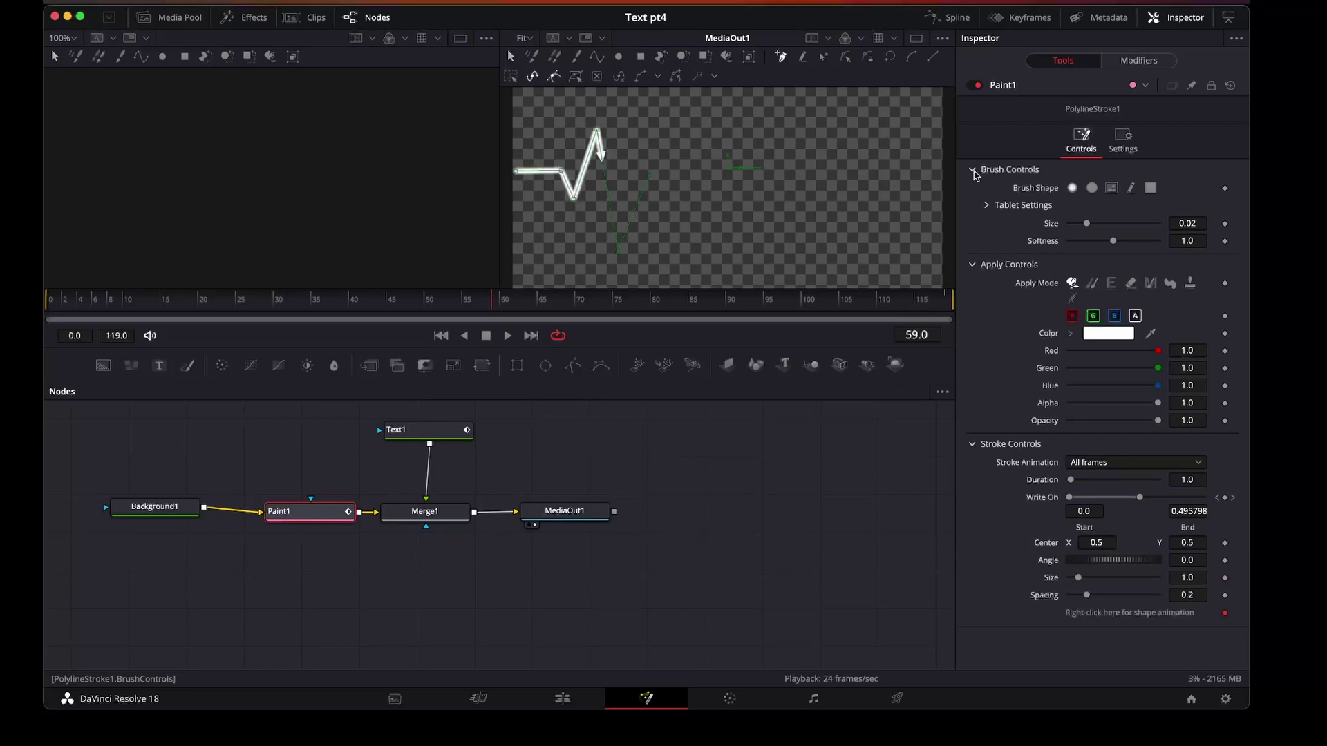
pyautogui.click(1111, 188)
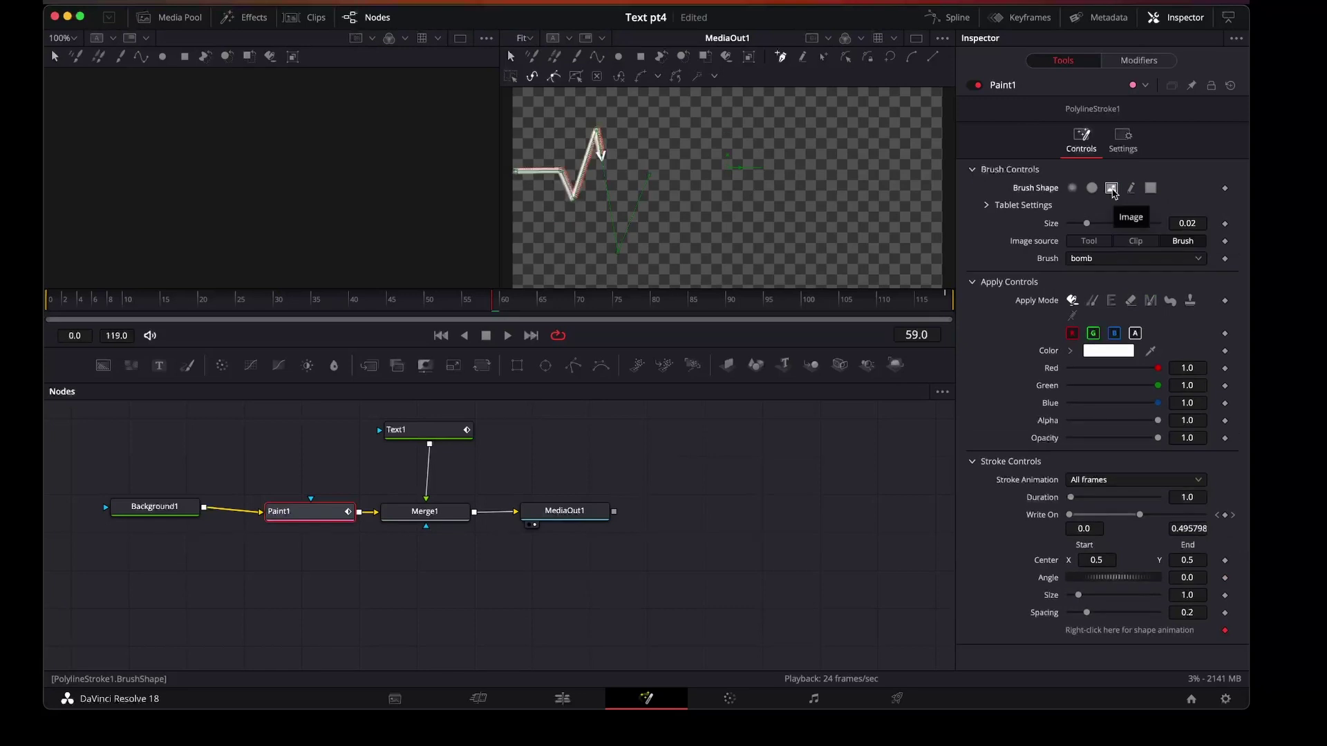
pyautogui.click(1087, 260)
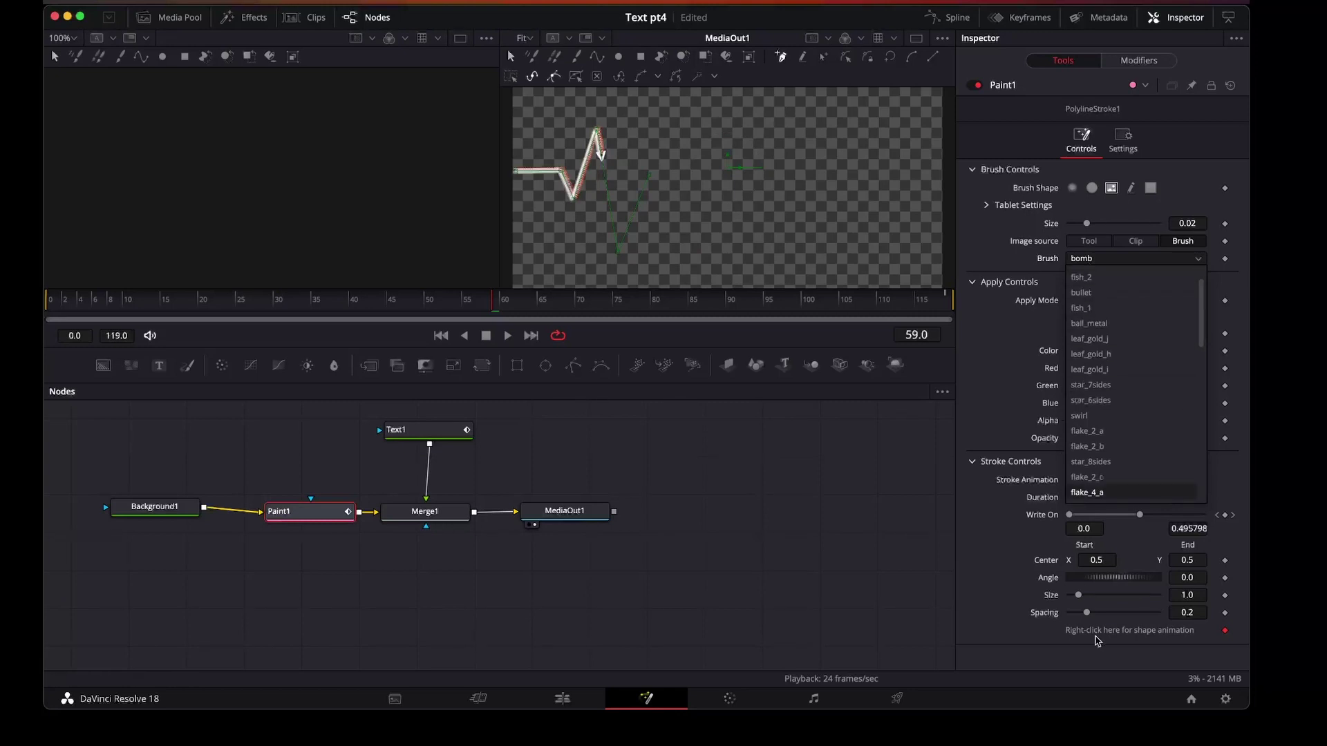
pyautogui.moveTo(1087, 614); pyautogui.dragTo(1163, 613)
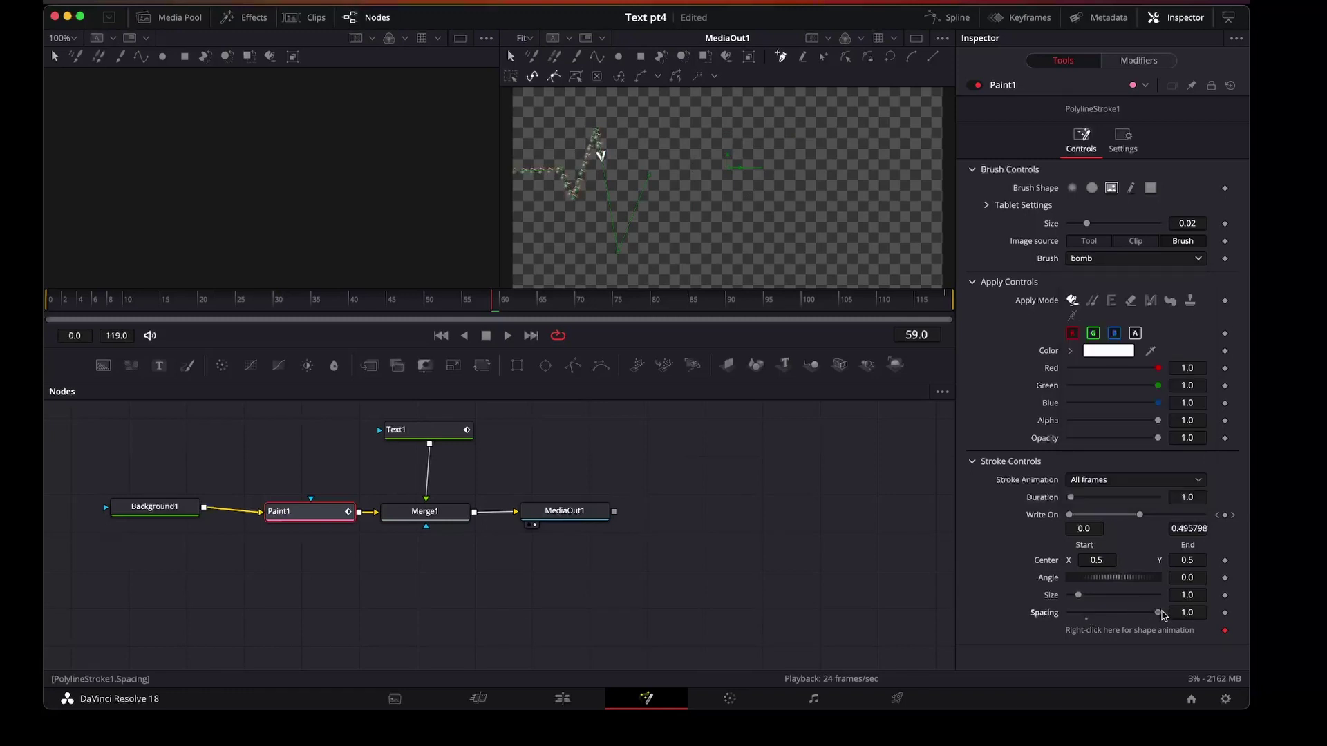
# After a playback check, try fish_1, settle on the swirl image brush, and save with Cmd+S
pyautogui.click(510, 338)
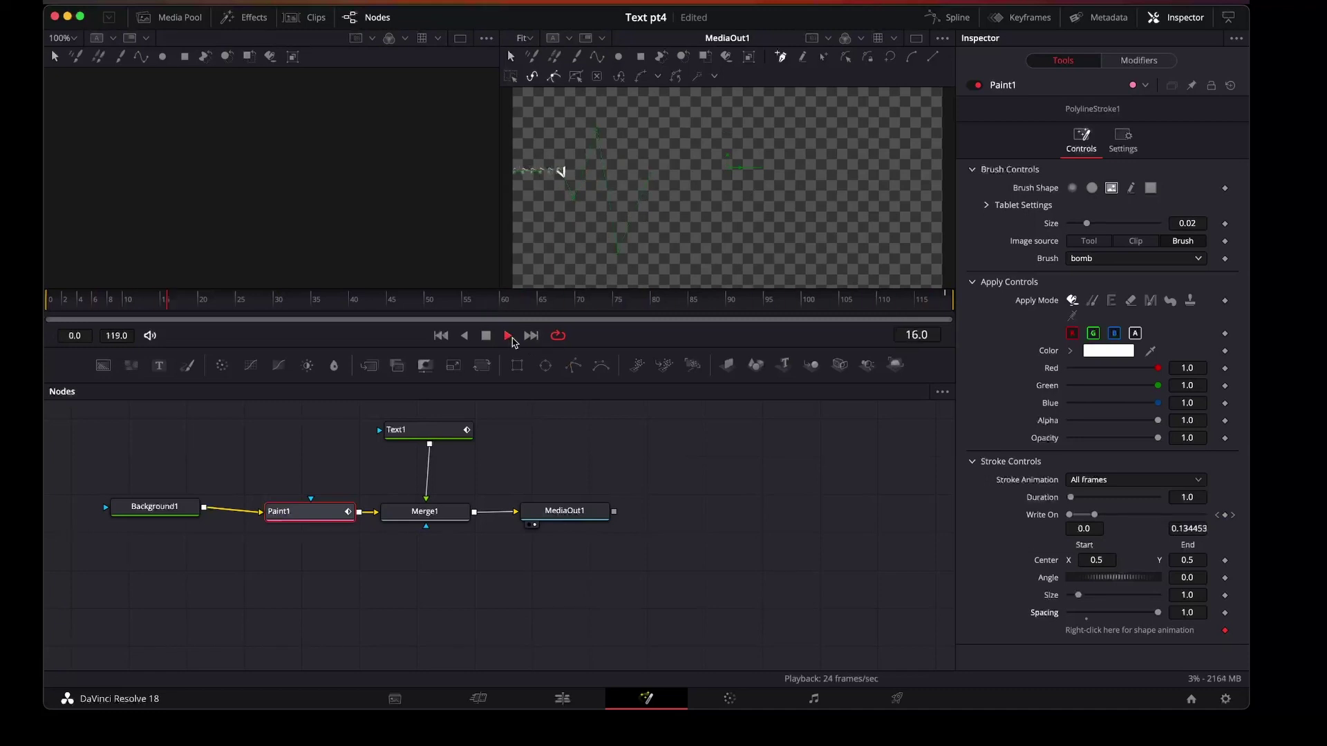
pyautogui.click(490, 340)
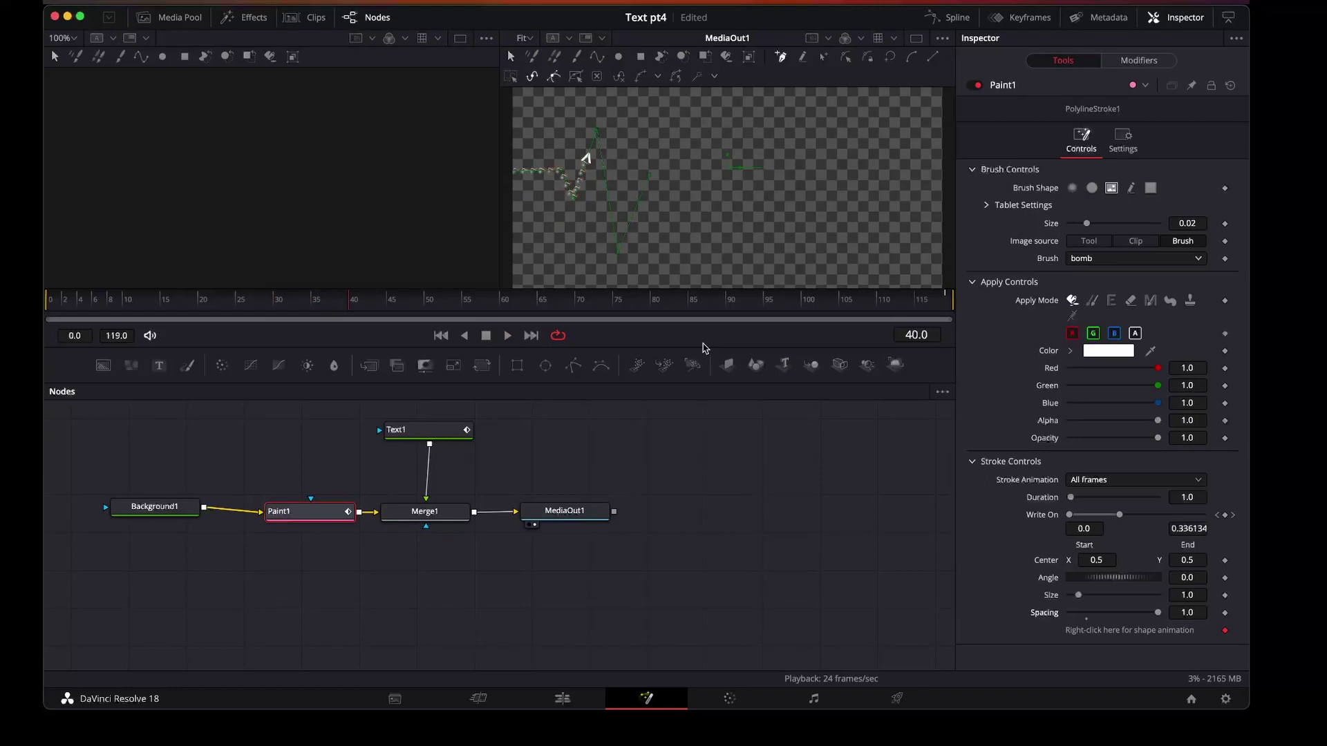
pyautogui.click(1090, 261)
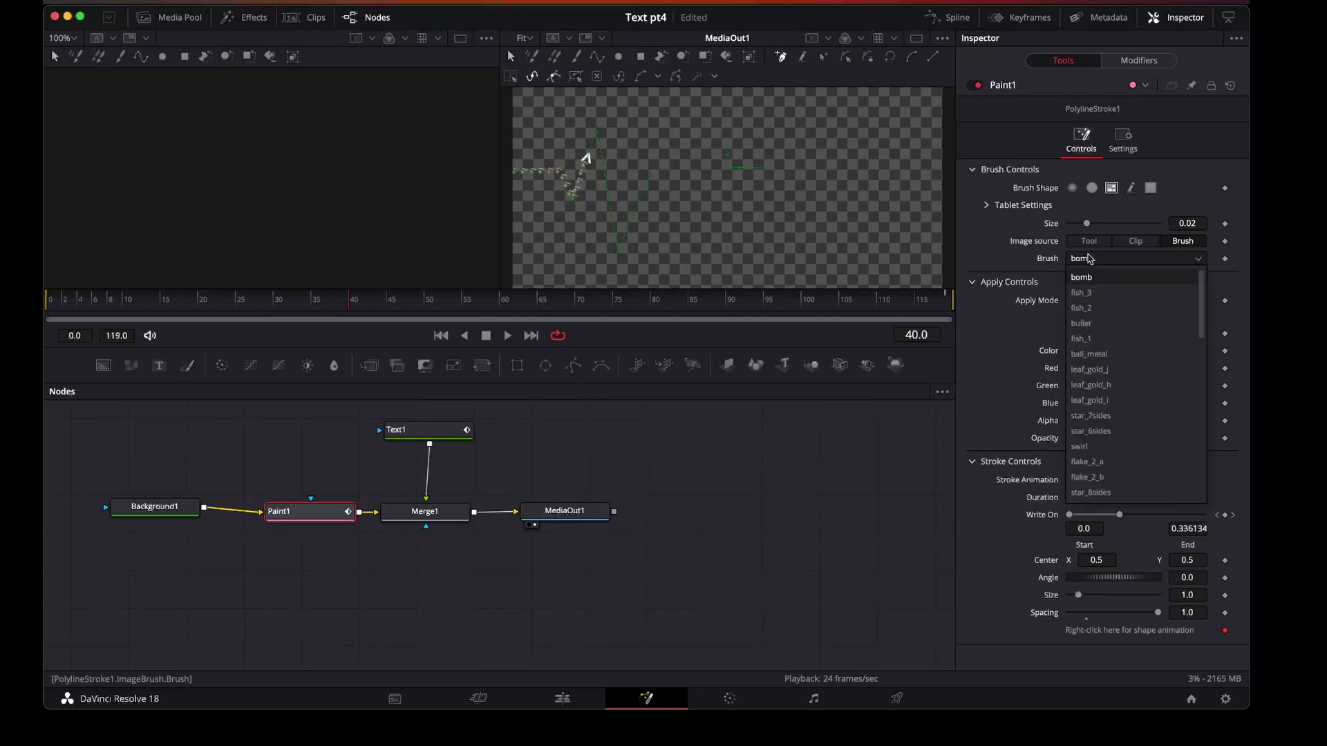
pyautogui.click(1093, 339)
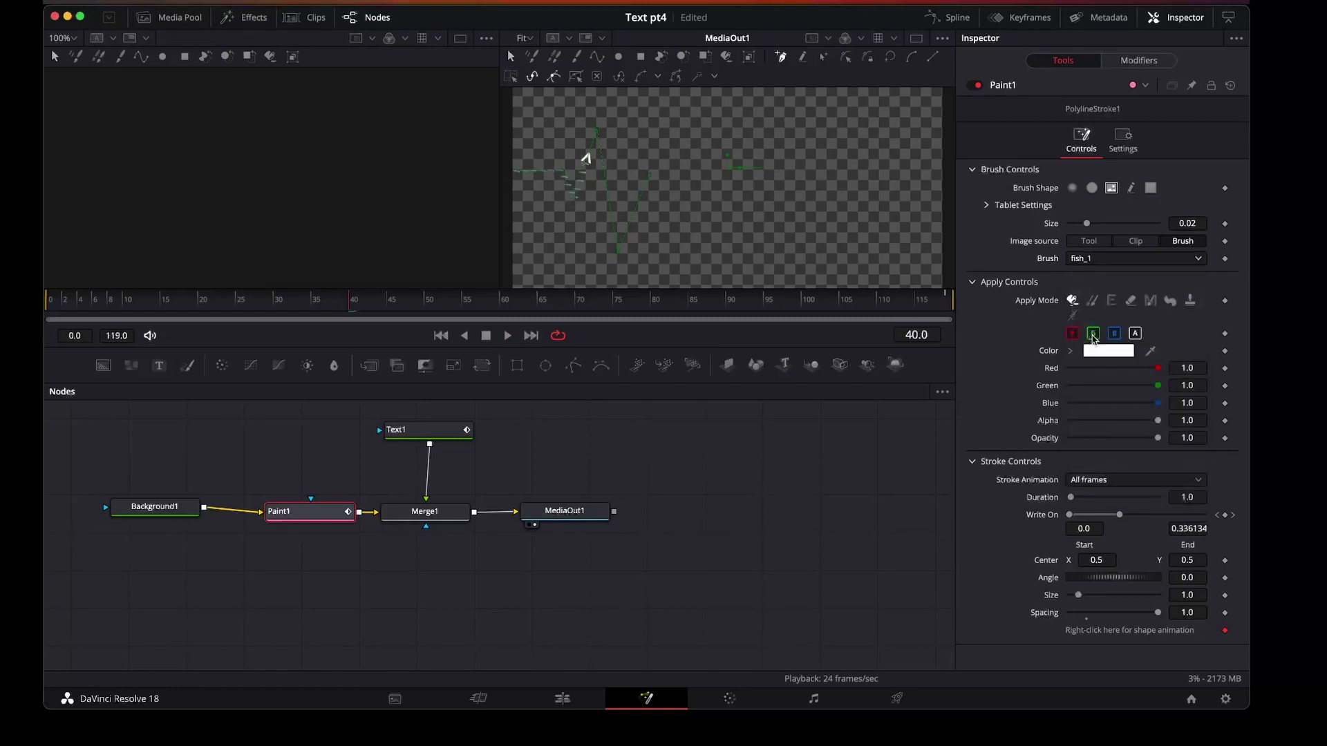
pyautogui.click(1095, 262)
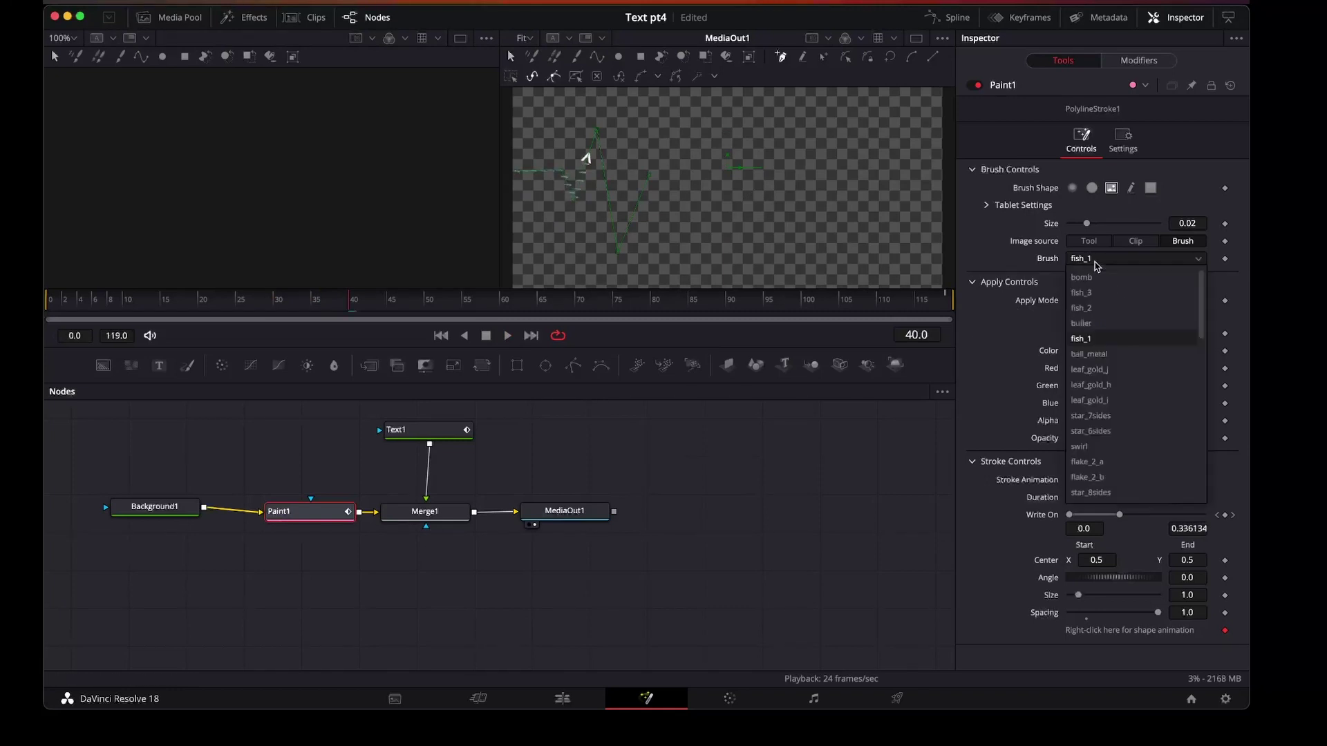
pyautogui.click(1101, 447)
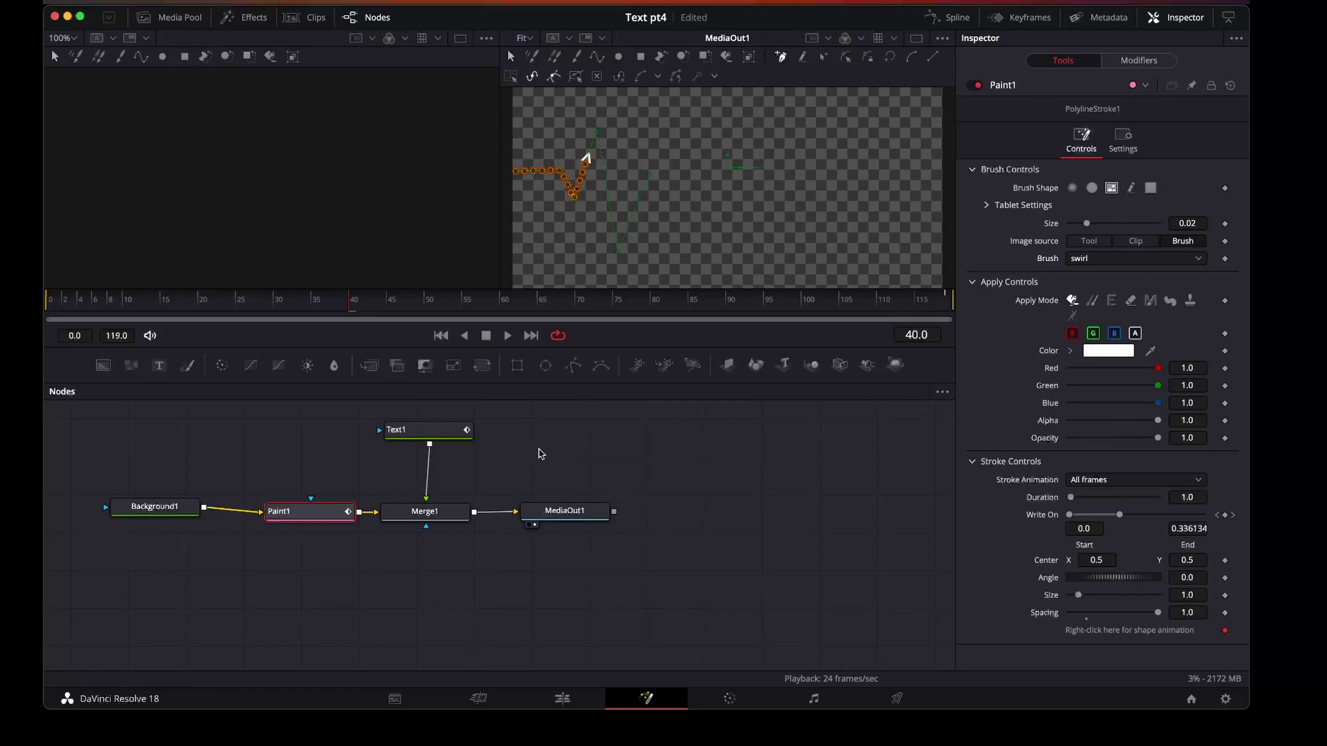
pyautogui.press('super+s')
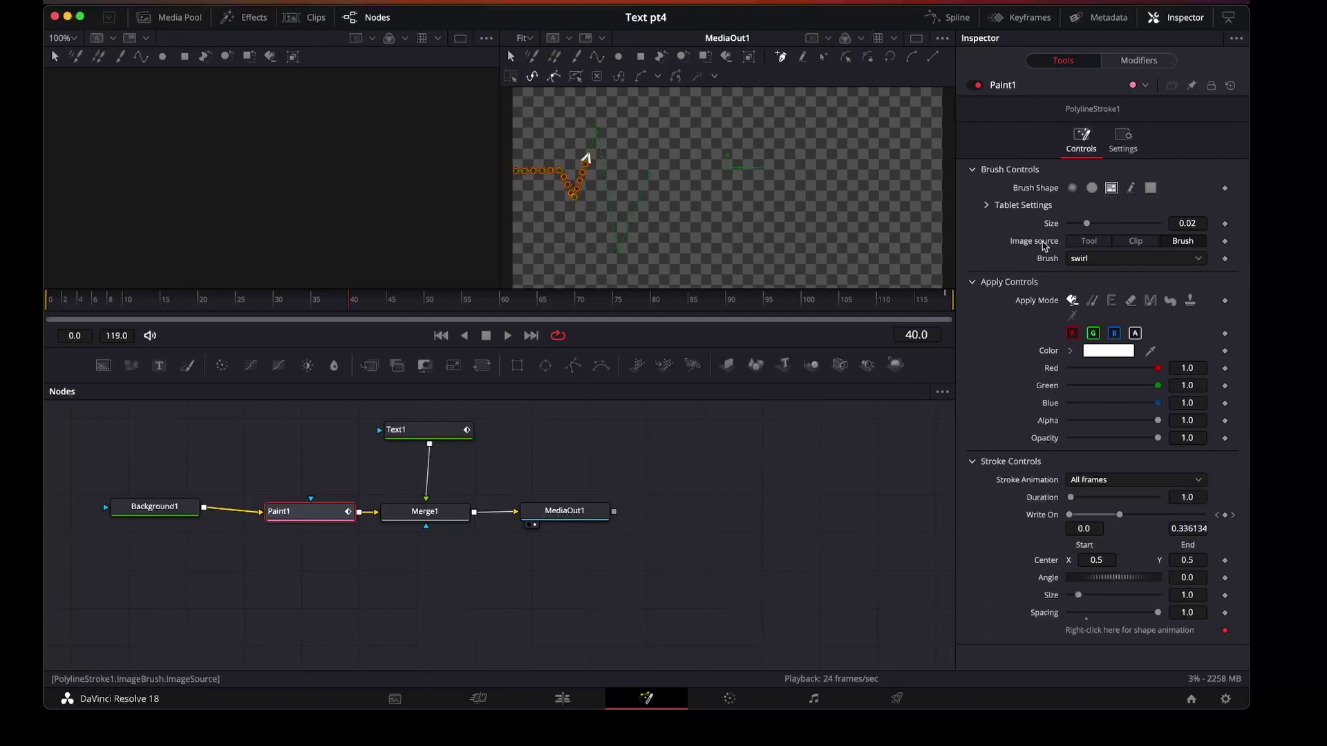
# Switch the Paint1 image brush's Image source to Clip and place the cursor in the Source File field
pyautogui.click(1135, 241)
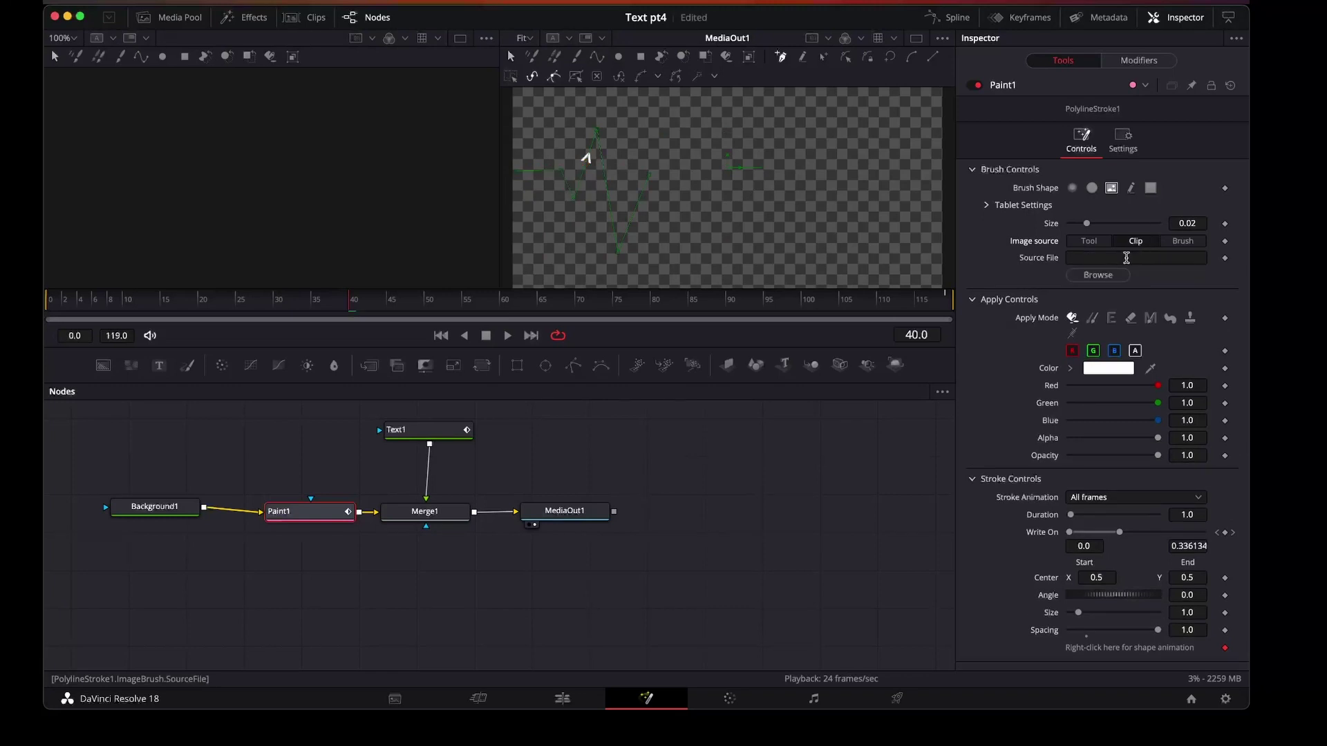
pyautogui.click(1094, 260)
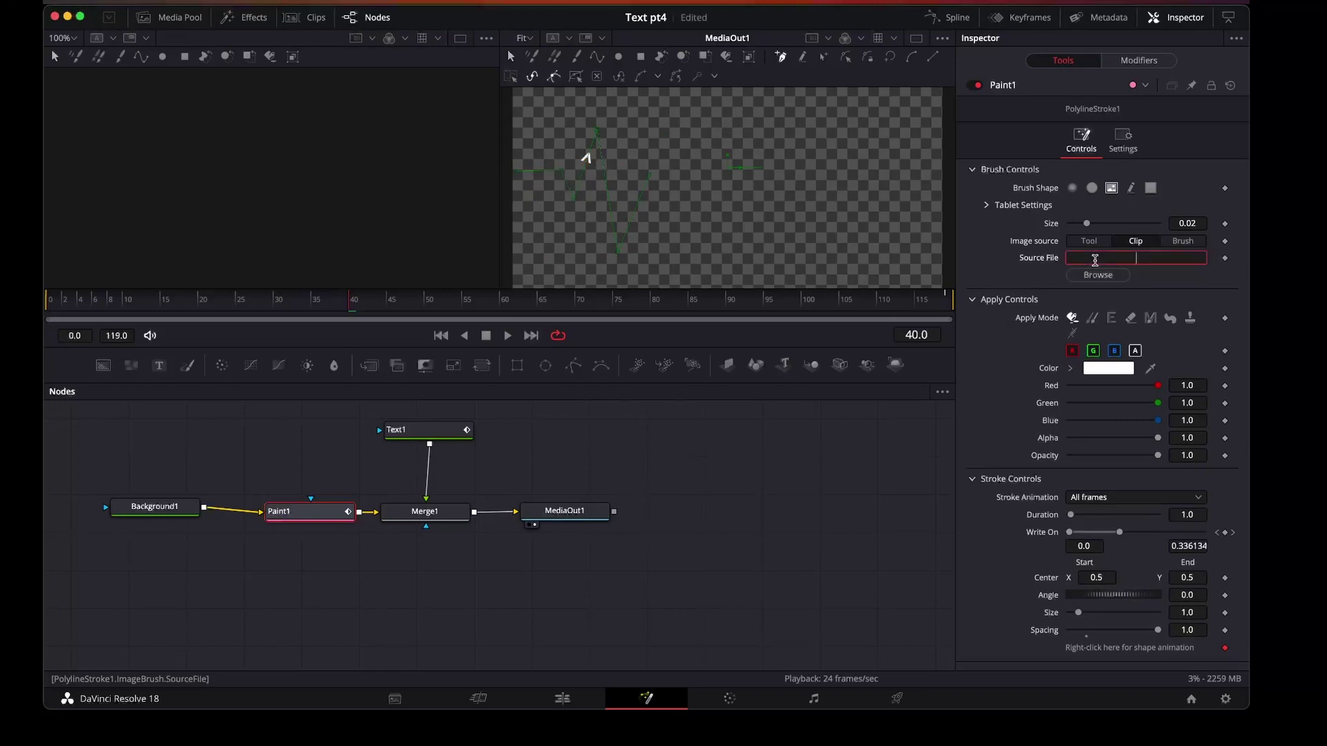